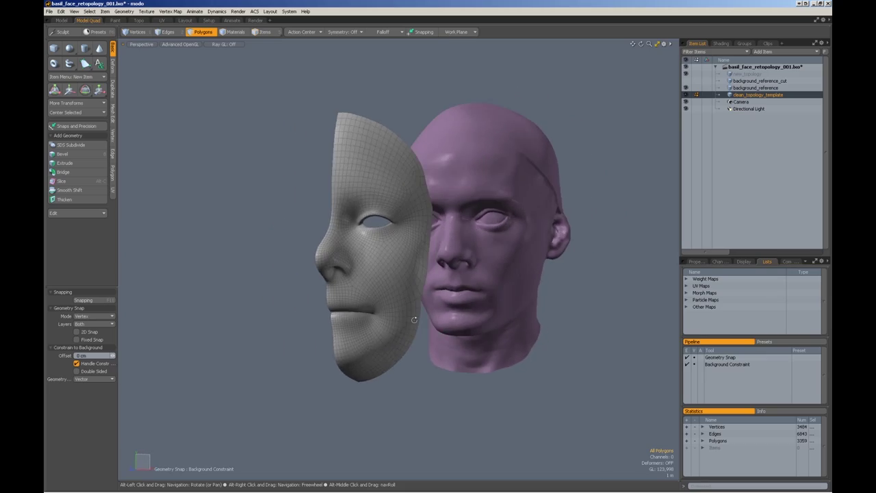
# Step: Sculpt the new_topology half-face with the Move brush so its brow, nose and profile fit the purple reference head
pyautogui.keyDown('alt'); pyautogui.moveTo(414, 320); pyautogui.dragTo(361, 326); pyautogui.keyUp('alt')
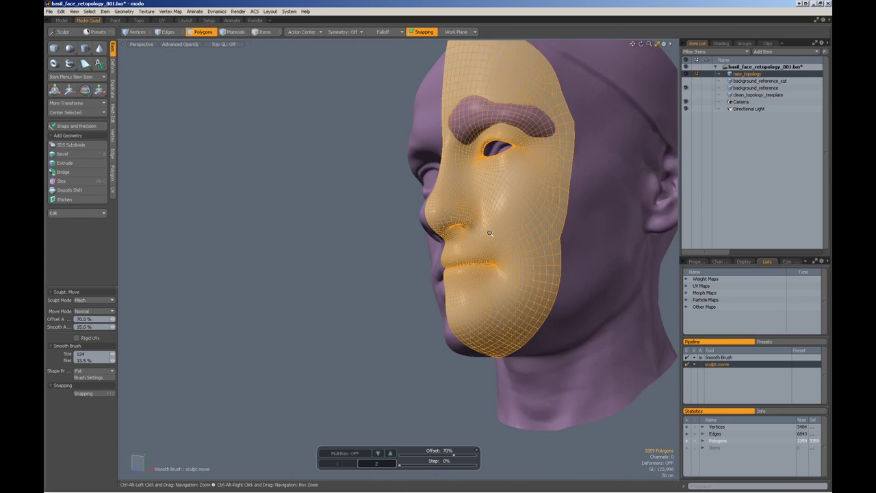
pyautogui.keyDown('alt'); pyautogui.moveTo(438, 273); pyautogui.dragTo(472, 260); pyautogui.keyUp('alt')
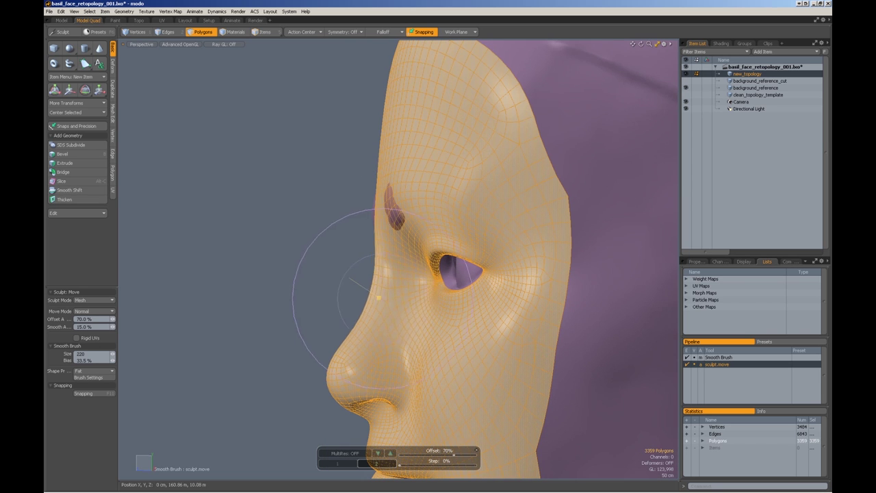
pyautogui.keyDown('alt'); pyautogui.keyDown('shift'); pyautogui.moveTo(374, 358); pyautogui.dragTo(384, 316); pyautogui.keyUp('shift'); pyautogui.keyUp('alt')
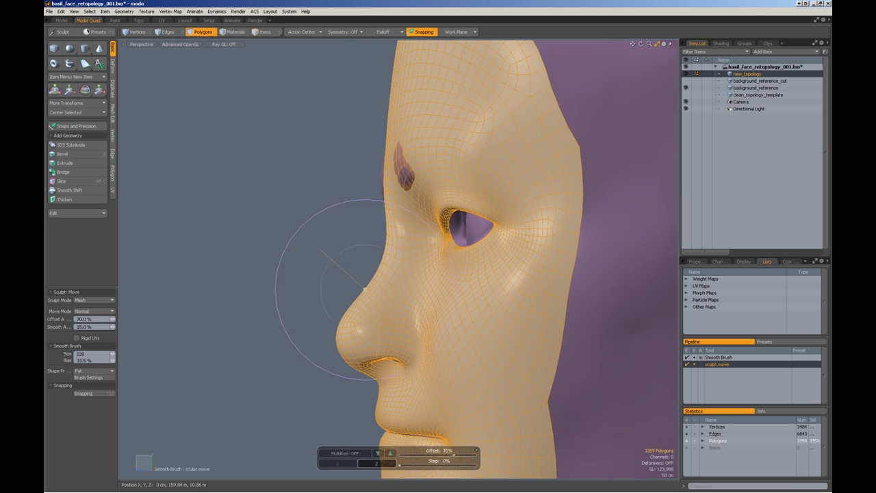
pyautogui.moveTo(425, 208); pyautogui.dragTo(380, 202)
pyautogui.keyDown('alt'); pyautogui.moveTo(389, 155); pyautogui.dragTo(414, 195); pyautogui.keyUp('alt')
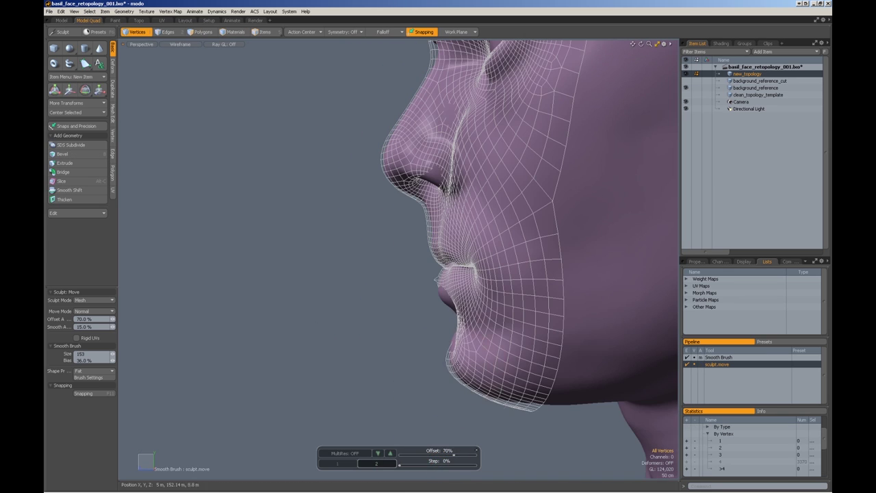
pyautogui.keyDown('alt'); pyautogui.moveTo(445, 355); pyautogui.dragTo(399, 311); pyautogui.keyUp('alt')
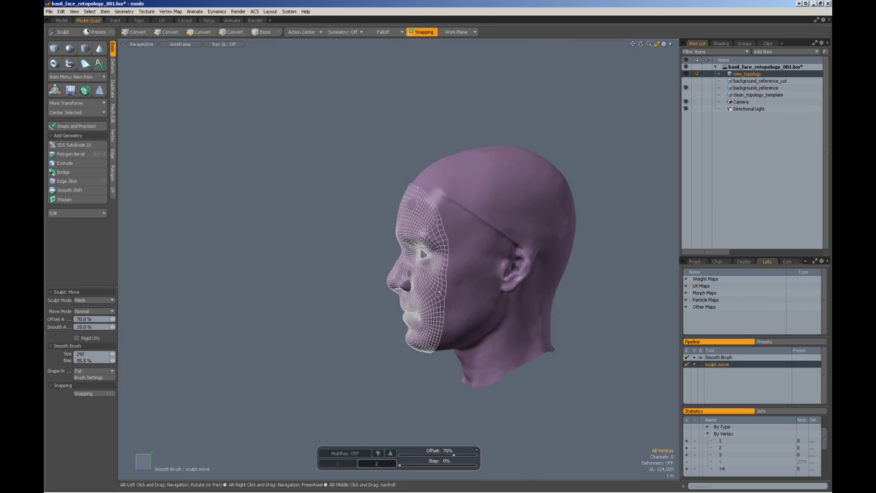
# Step: Fit the half-face to the reference using background constraint, and smooth all its polygons at strength 1.0 with 47 iterations
pyautogui.scroll(5, 442, 307)
pyautogui.keyDown('alt'); pyautogui.moveTo(434, 319); pyautogui.dragTo(451, 319); pyautogui.keyUp('alt')
pyautogui.press('space')
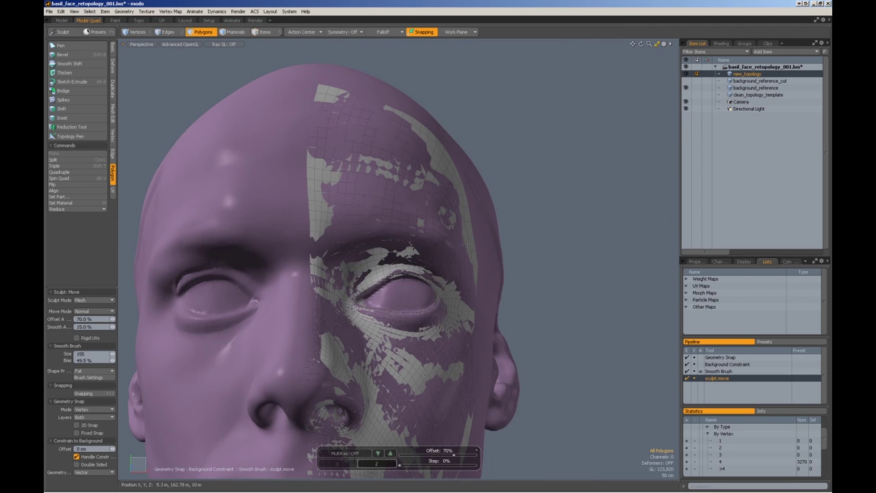
pyautogui.scroll(-2, 469, 232)
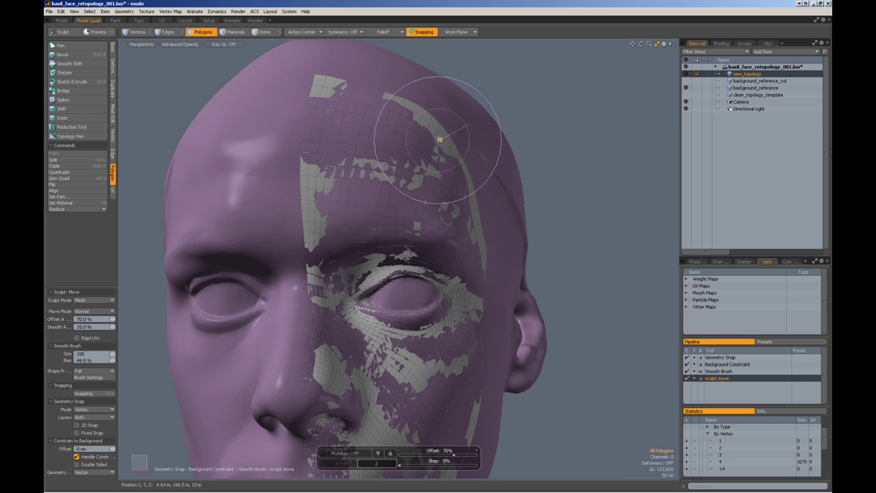
pyautogui.scroll(-2, 439, 140)
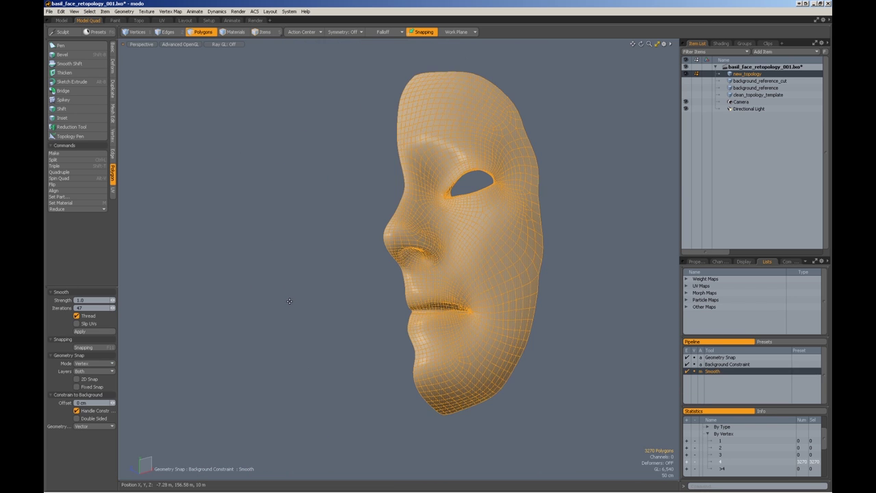
pyautogui.press('space')
pyautogui.keyDown('alt'); pyautogui.moveTo(289, 302); pyautogui.dragTo(311, 327); pyautogui.keyUp('alt')
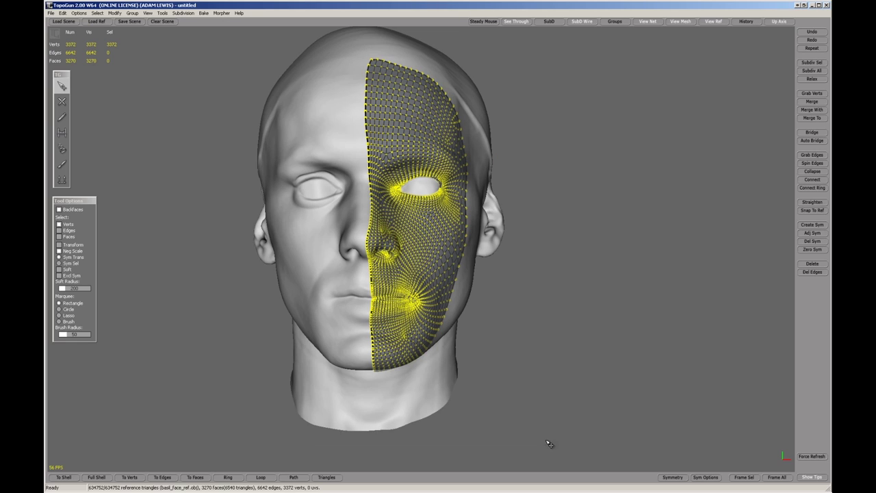
# Step: Switch to TopoGun and conform the half-face mesh to the reference head
pyautogui.click(452, 264)
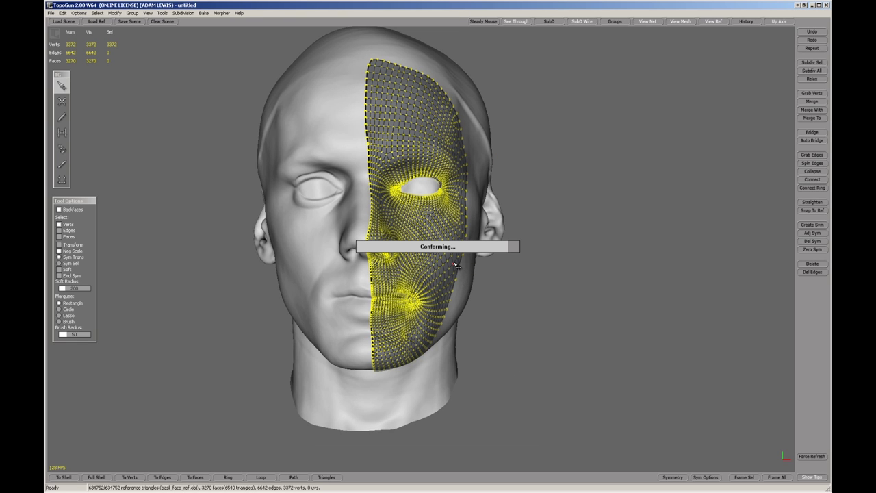
pyautogui.keyDown('alt'); pyautogui.moveTo(472, 275); pyautogui.dragTo(445, 279); pyautogui.keyUp('alt')
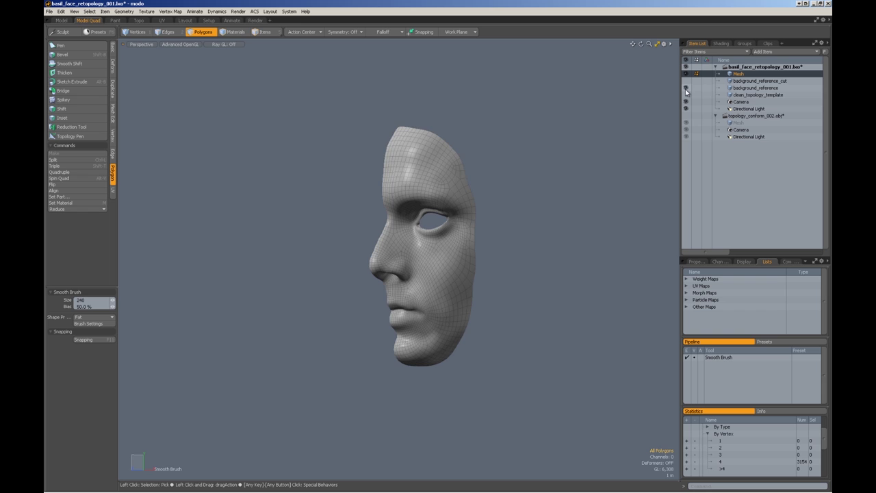
# Step: Switch to modo, show the background reference and mirror the whole half-face mesh across X
pyautogui.click(686, 89)
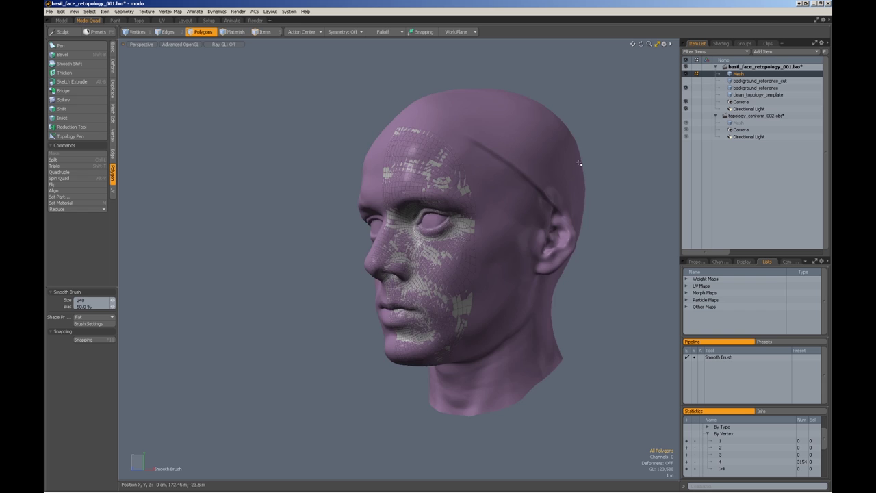
pyautogui.keyDown('alt'); pyautogui.moveTo(613, 145); pyautogui.dragTo(499, 249); pyautogui.keyUp('alt')
pyautogui.doubleClick(450, 272)
pyautogui.hotkey('alt', 'x')
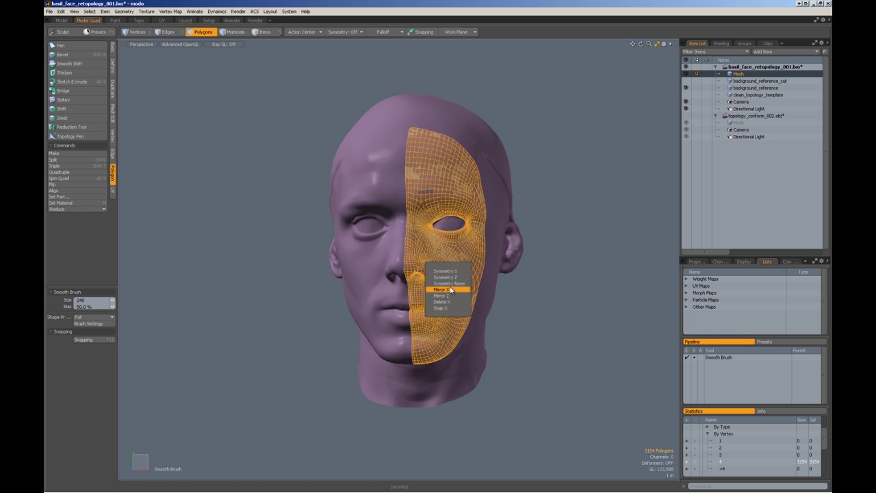
pyautogui.click(450, 290)
pyautogui.keyDown('alt'); pyautogui.moveTo(448, 283); pyautogui.dragTo(475, 286); pyautogui.keyUp('alt')
pyautogui.scroll(2, 425, 284)
# Step: Select only the mirrored half of the face and rotate it 1° about Z to match the reference head
pyautogui.press('[')
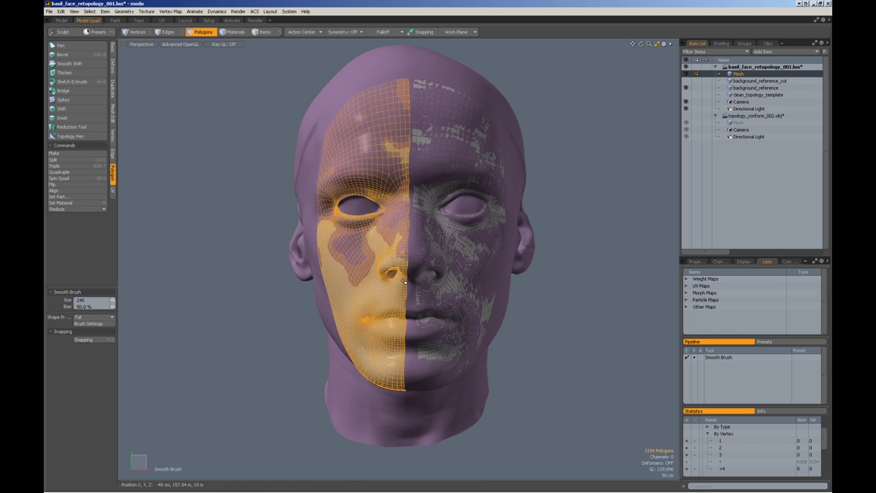
pyautogui.press('e')
pyautogui.moveTo(396, 254); pyautogui.dragTo(397, 251)
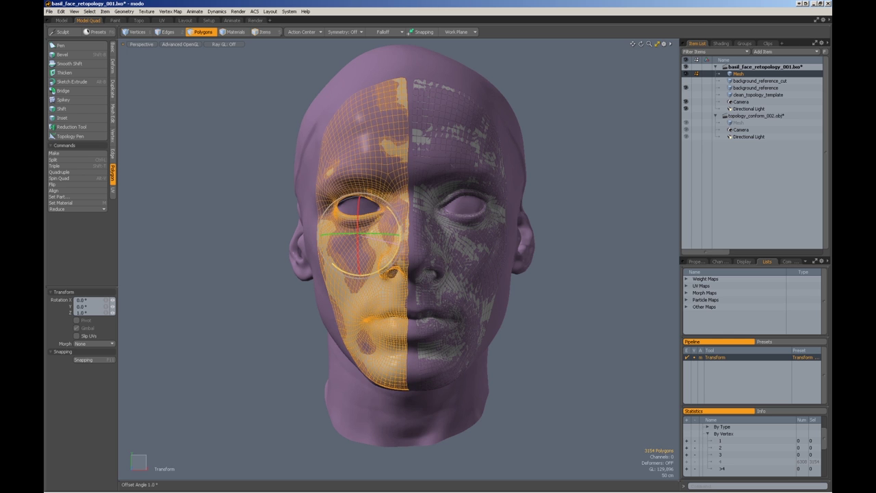
pyautogui.press('space')
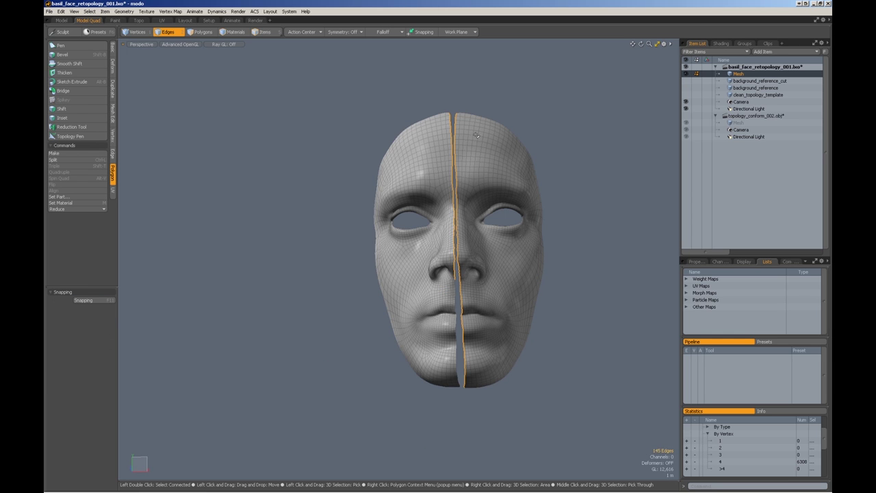
# Step: Join the two face halves along the open centre seam into one continuous mask
pyautogui.keyDown('alt'); pyautogui.moveTo(479, 398); pyautogui.dragTo(446, 305); pyautogui.keyUp('alt')
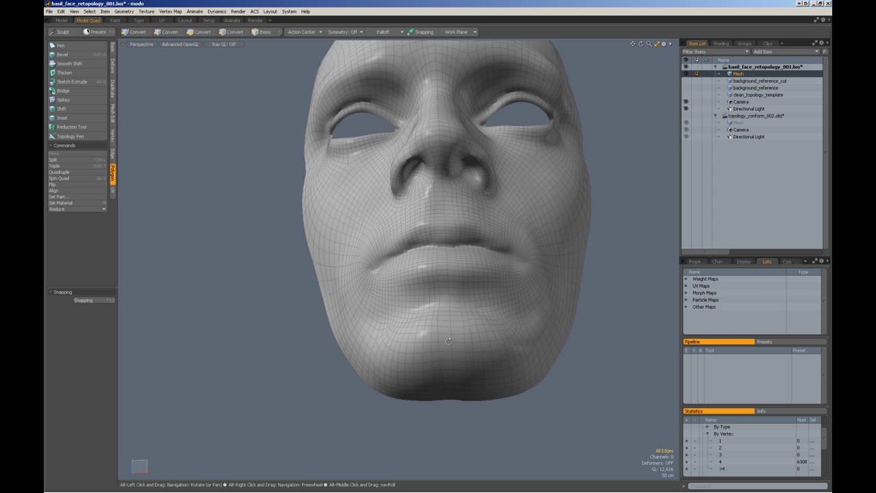
pyautogui.keyDown('alt'); pyautogui.moveTo(448, 341); pyautogui.dragTo(432, 366); pyautogui.keyUp('alt')
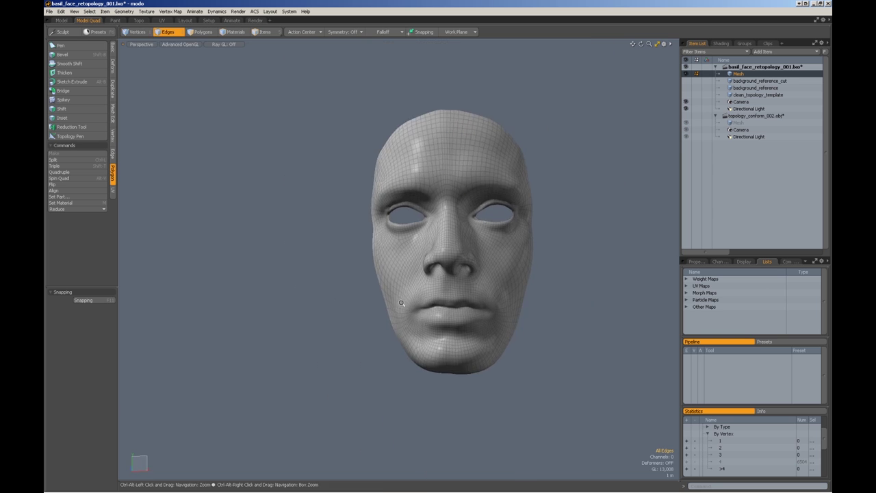
pyautogui.moveTo(401, 305)
pyautogui.keyDown('alt'); pyautogui.mouseDown()
pyautogui.moveTo(374, 313)
pyautogui.moveTo(406, 313)
pyautogui.mouseUp(); pyautogui.keyUp('alt')
pyautogui.scroll(2, 406, 312)
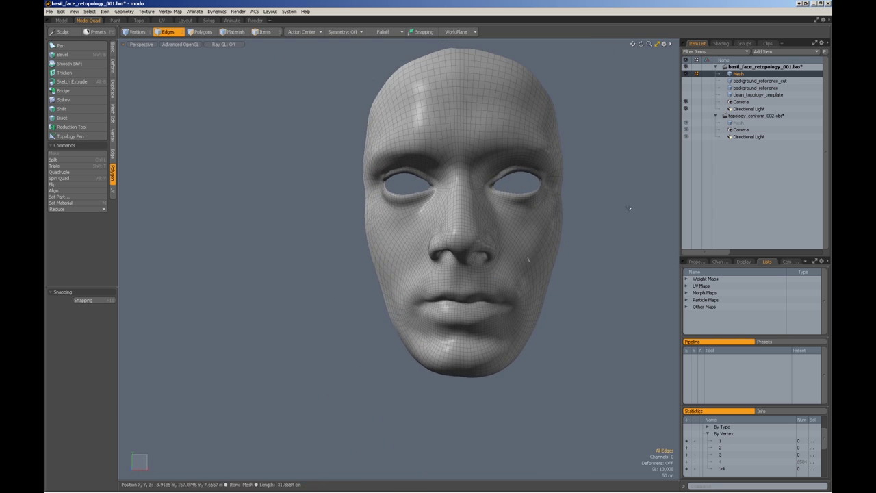
# Step: Show the background reference and sculpt the mirrored forehead and brow with the Move brush to match its contour
pyautogui.click(686, 88)
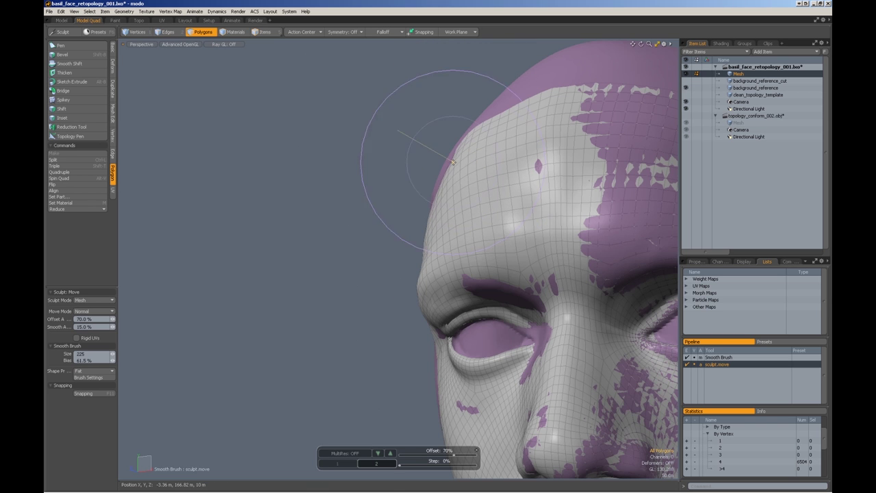
pyautogui.scroll(-2, 453, 162)
pyautogui.keyDown('alt'); pyautogui.moveTo(453, 162); pyautogui.dragTo(490, 168); pyautogui.keyUp('alt')
pyautogui.moveTo(479, 308)
pyautogui.keyDown('alt'); pyautogui.keyDown('shift'); pyautogui.mouseDown()
pyautogui.moveTo(462, 243)
pyautogui.moveTo(441, 257)
pyautogui.mouseUp(); pyautogui.keyUp('shift'); pyautogui.keyUp('alt')
pyautogui.scroll(4, 445, 253)
pyautogui.moveTo(444, 257)
pyautogui.mouseDown()
pyautogui.moveTo(413, 318)
pyautogui.moveTo(453, 308)
pyautogui.moveTo(483, 236)
pyautogui.moveTo(505, 227)
pyautogui.mouseUp()
pyautogui.scroll(-4, 465, 273)
# Step: Display the face mesh as wireframe over the reference, fit the mirrored cheek and nose area, and isolate the finished mask
pyautogui.press('KP_6')
pyautogui.scroll(3, 503, 229)
pyautogui.keyDown('alt'); pyautogui.moveTo(480, 260); pyautogui.dragTo(418, 312); pyautogui.keyUp('alt')
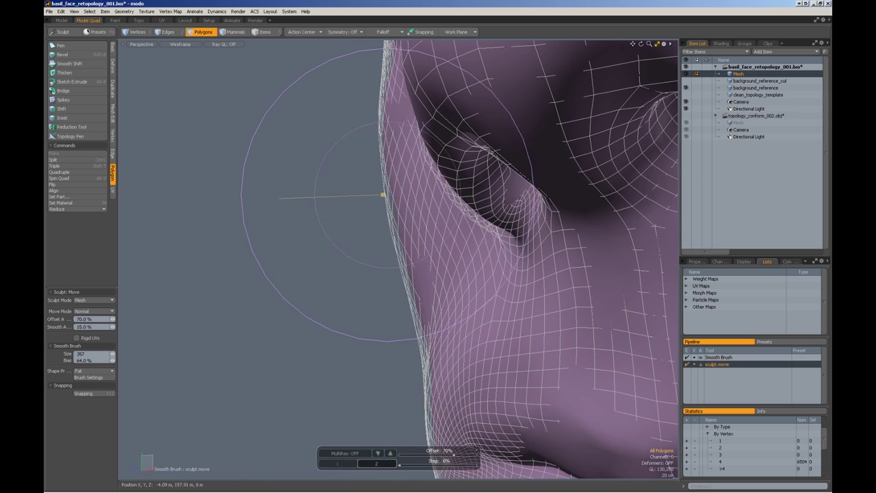
pyautogui.keyDown('alt'); pyautogui.moveTo(414, 131); pyautogui.dragTo(579, 250); pyautogui.keyUp('alt')
pyautogui.scroll(-4, 618, 243)
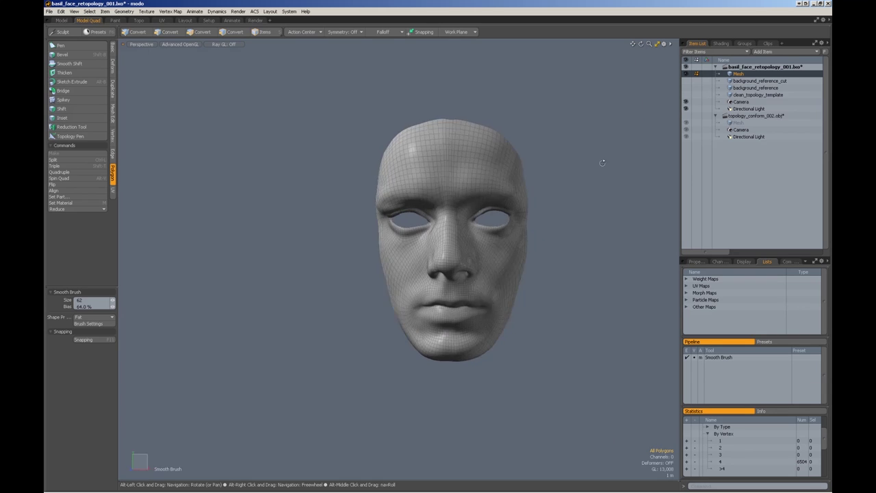
pyautogui.keyDown('alt'); pyautogui.moveTo(602, 162); pyautogui.dragTo(514, 231); pyautogui.keyUp('alt')
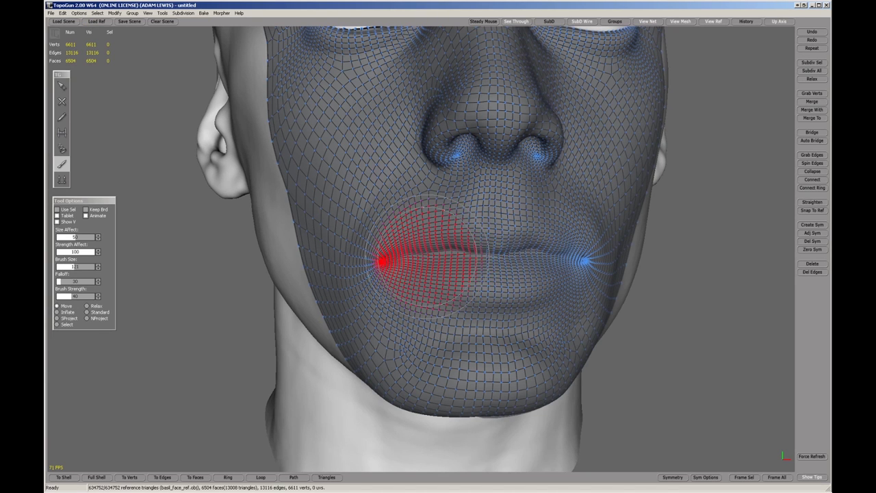
# Step: Inspect the conformed full-face topology around the mouth, eyes and forehead in TopoGun and in modo
pyautogui.keyDown('alt'); pyautogui.moveTo(424, 257); pyautogui.dragTo(452, 259); pyautogui.keyUp('alt')
pyautogui.moveTo(452, 259)
pyautogui.keyDown('alt'); pyautogui.mouseDown(button='right')
pyautogui.moveTo(534, 258)
pyautogui.moveTo(472, 259)
pyautogui.mouseUp(button='right'); pyautogui.keyUp('alt')
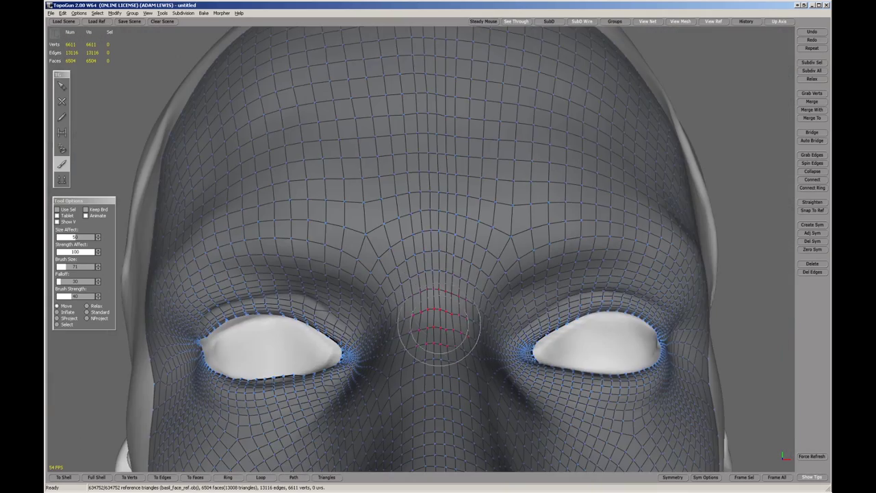
pyautogui.scroll(-3, 439, 327)
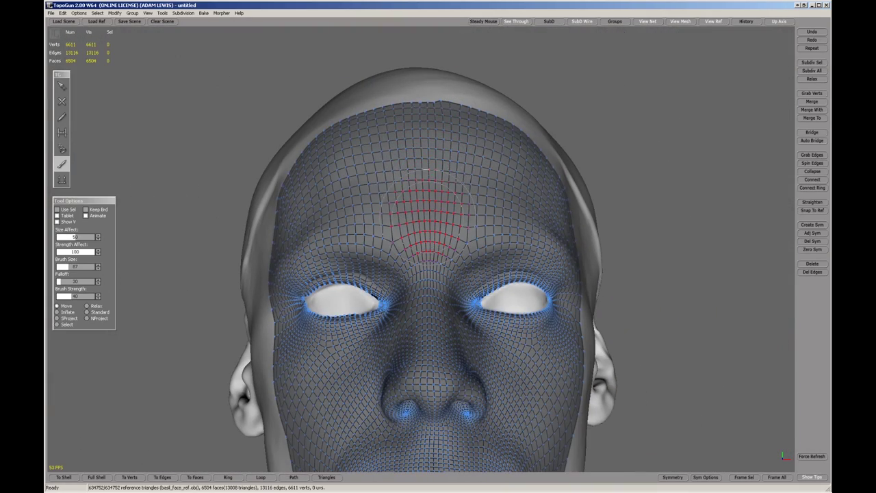
pyautogui.keyDown('alt'); pyautogui.moveTo(336, 190); pyautogui.dragTo(400, 196); pyautogui.keyUp('alt')
pyautogui.keyDown('alt'); pyautogui.moveTo(401, 196); pyautogui.dragTo(433, 261, button='right'); pyautogui.keyUp('alt')
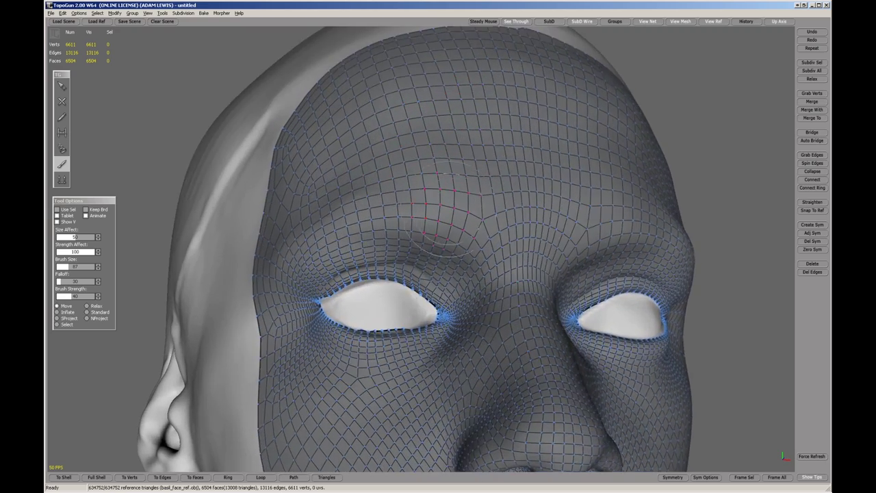
pyautogui.keyDown('alt'); pyautogui.moveTo(434, 261); pyautogui.dragTo(461, 209, button='middle'); pyautogui.keyUp('alt')
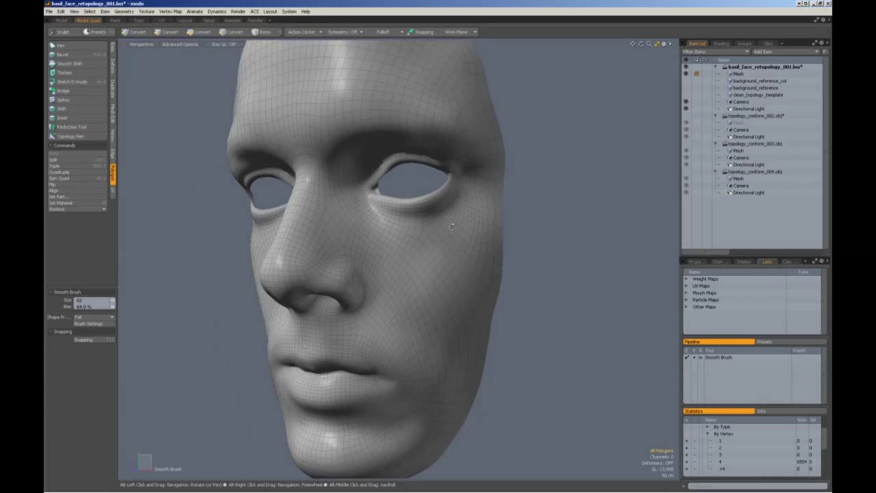
pyautogui.keyDown('alt'); pyautogui.moveTo(520, 206); pyautogui.dragTo(577, 181); pyautogui.keyUp('alt')
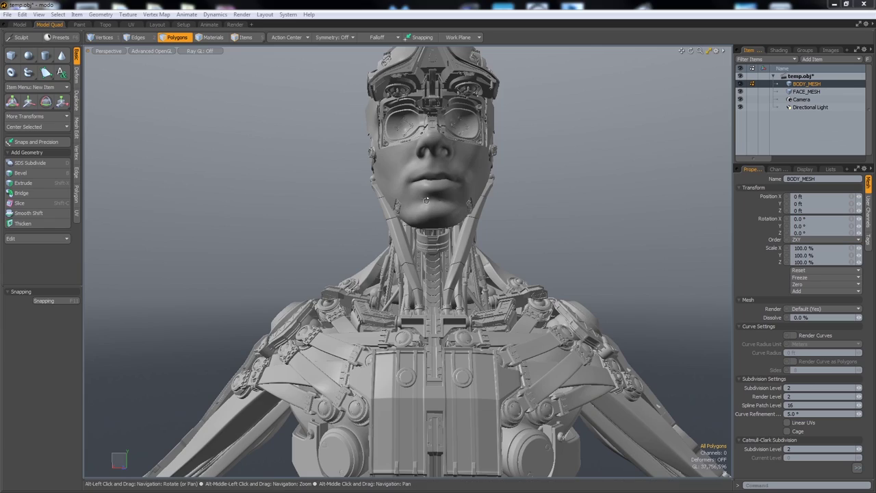
# Step: Examine the robot model's neck, collar and shoulder mechanics in temp.obj from close up and from several sides
pyautogui.keyDown('alt'); pyautogui.moveTo(425, 200); pyautogui.dragTo(308, 287); pyautogui.keyUp('alt')
pyautogui.scroll(5, 420, 340)
pyautogui.moveTo(421, 339)
pyautogui.keyDown('alt'); pyautogui.mouseDown()
pyautogui.moveTo(454, 355)
pyautogui.moveTo(416, 353)
pyautogui.mouseUp(); pyautogui.keyUp('alt')
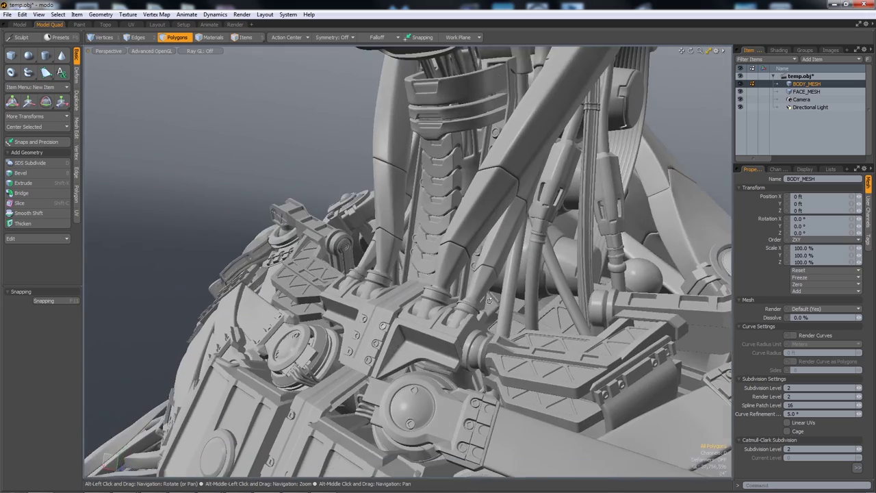
pyautogui.keyDown('alt'); pyautogui.moveTo(462, 438); pyautogui.dragTo(458, 287, button='middle'); pyautogui.keyUp('alt')
pyautogui.scroll(-5, 458, 287)
pyautogui.keyDown('alt'); pyautogui.moveTo(456, 287); pyautogui.dragTo(588, 265); pyautogui.keyUp('alt')
pyautogui.keyDown('alt'); pyautogui.moveTo(566, 179); pyautogui.dragTo(330, 206); pyautogui.keyUp('alt')
pyautogui.keyDown('alt'); pyautogui.moveTo(355, 286); pyautogui.dragTo(691, 282); pyautogui.keyUp('alt')
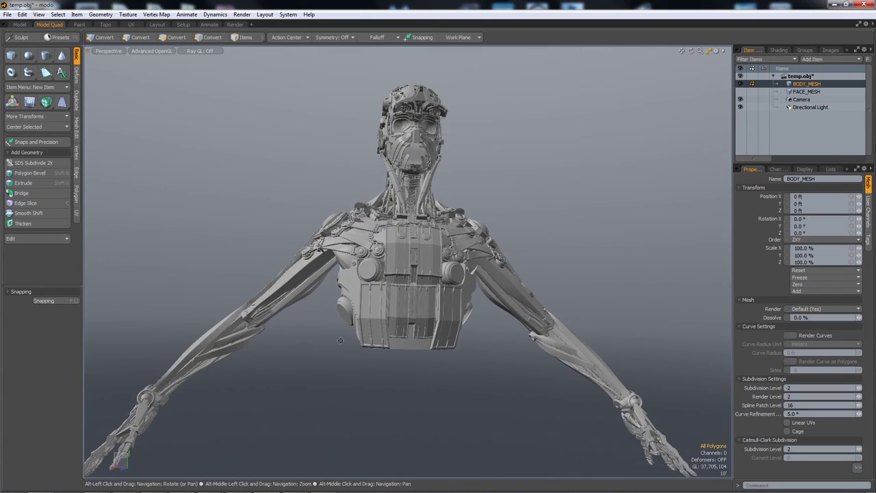
# Step: Examine the robot head's opened face plates and eye sockets from close up
pyautogui.keyDown('alt'); pyautogui.moveTo(340, 341); pyautogui.dragTo(555, 266, button='middle'); pyautogui.keyUp('alt')
pyautogui.scroll(5, 555, 249)
pyautogui.keyDown('alt'); pyautogui.moveTo(475, 256); pyautogui.dragTo(446, 310); pyautogui.keyUp('alt')
pyautogui.keyDown('alt'); pyautogui.moveTo(462, 224); pyautogui.dragTo(680, 261); pyautogui.keyUp('alt')
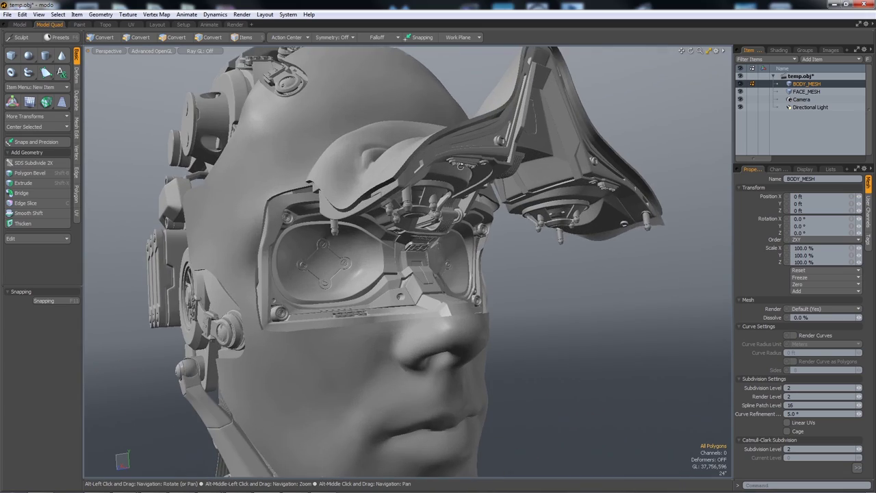
pyautogui.keyDown('alt'); pyautogui.moveTo(465, 225); pyautogui.dragTo(541, 189); pyautogui.keyUp('alt')
pyautogui.scroll(3, 441, 209)
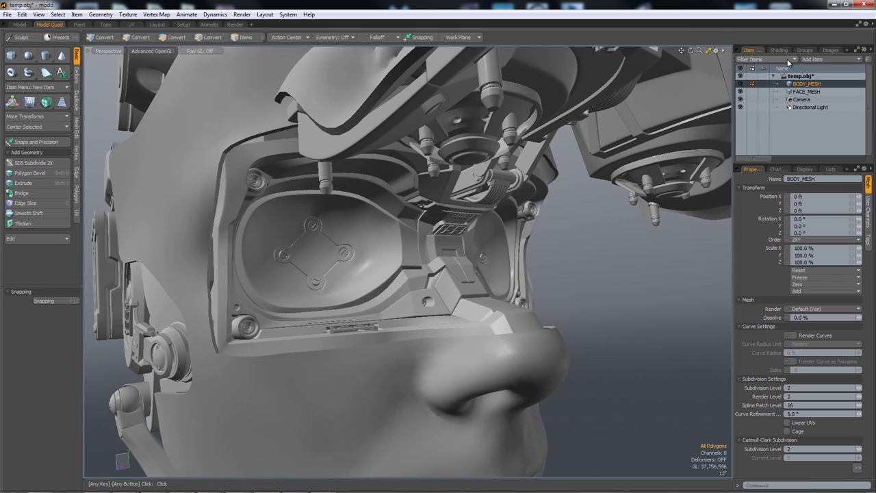
# Step: Hide FACE_MESH and view the mechanical structure underneath the face
pyautogui.click(740, 92)
pyautogui.keyDown('alt'); pyautogui.moveTo(320, 291); pyautogui.dragTo(431, 171); pyautogui.keyUp('alt')
pyautogui.scroll(-3, 375, 305)
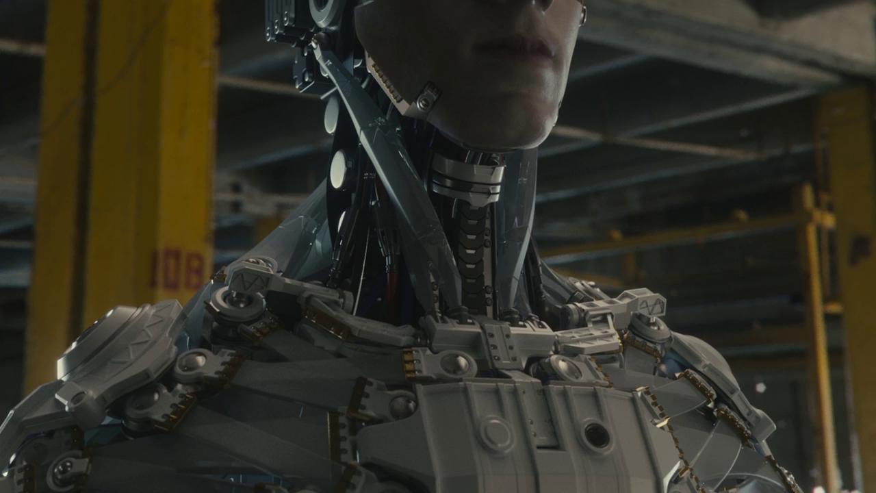
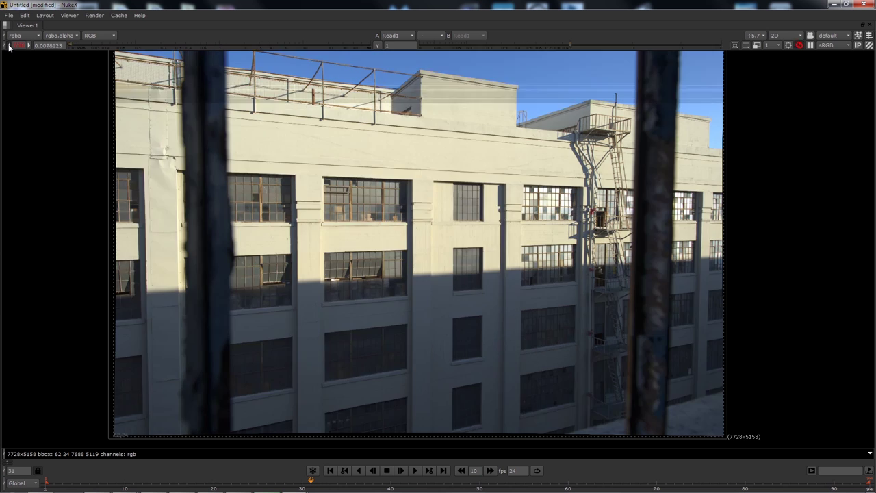
# Step: Switch to NukeX and scrub the photo sequence to frame 34
pyautogui.moveTo(319, 482); pyautogui.dragTo(337, 481)
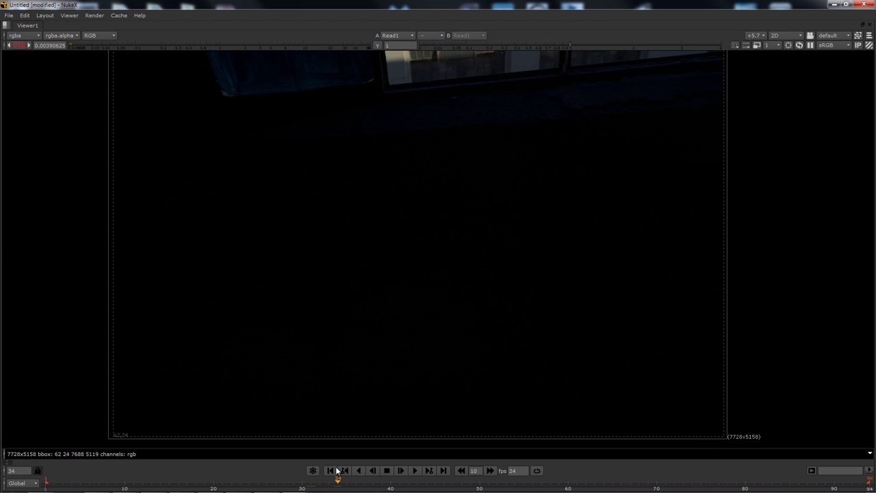
# Step: Raise the viewer gain to about 2 and scrub the photo sequence to frame 41
pyautogui.moveTo(79, 45); pyautogui.dragTo(246, 55)
pyautogui.moveTo(378, 486); pyautogui.dragTo(400, 487)
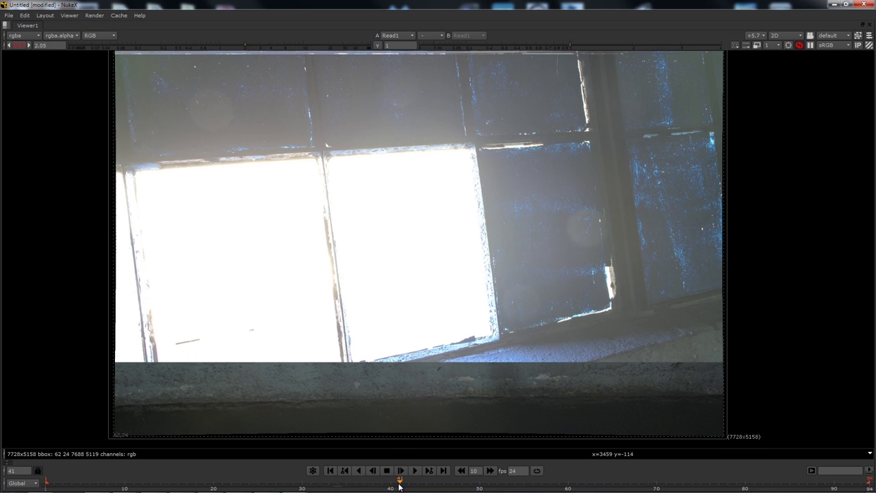
pyautogui.moveTo(221, 46); pyautogui.dragTo(244, 45)
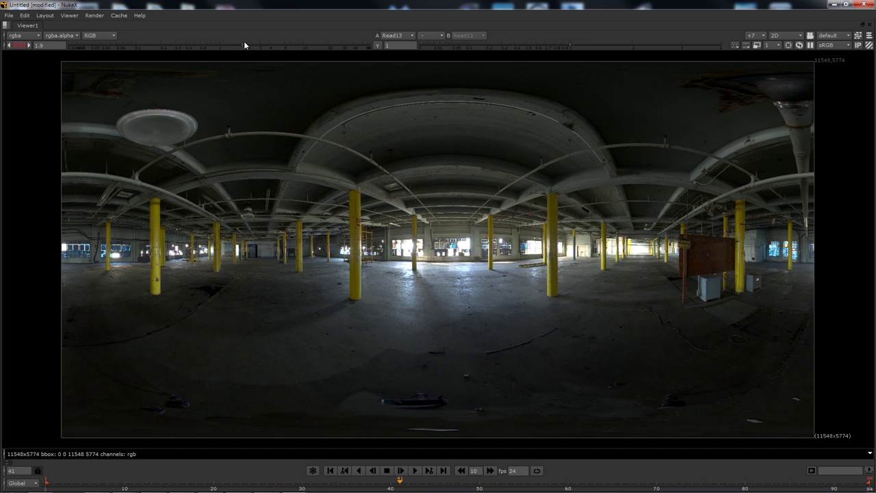
# Step: Lower the panorama's viewer gain to 0.00195312 and examine the bright windows from close up
pyautogui.moveTo(243, 45); pyautogui.dragTo(38, 52)
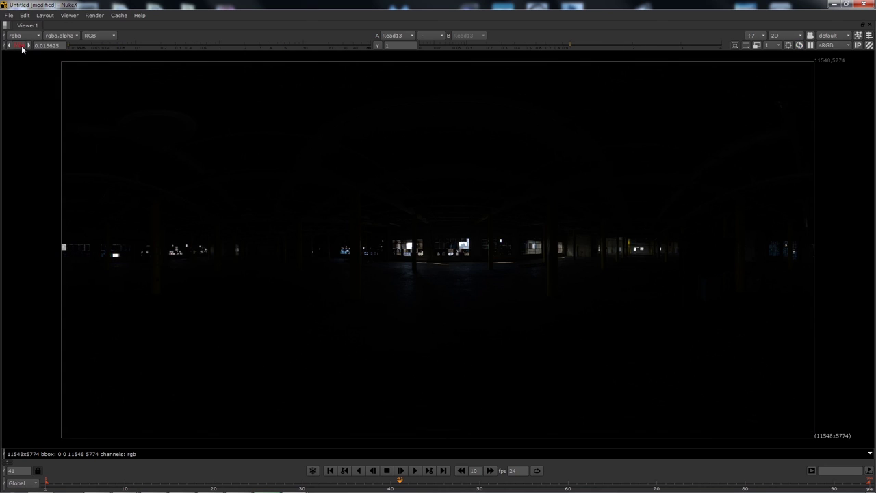
pyautogui.click(9, 45)
pyautogui.click(9, 45)
pyautogui.click(9, 45)
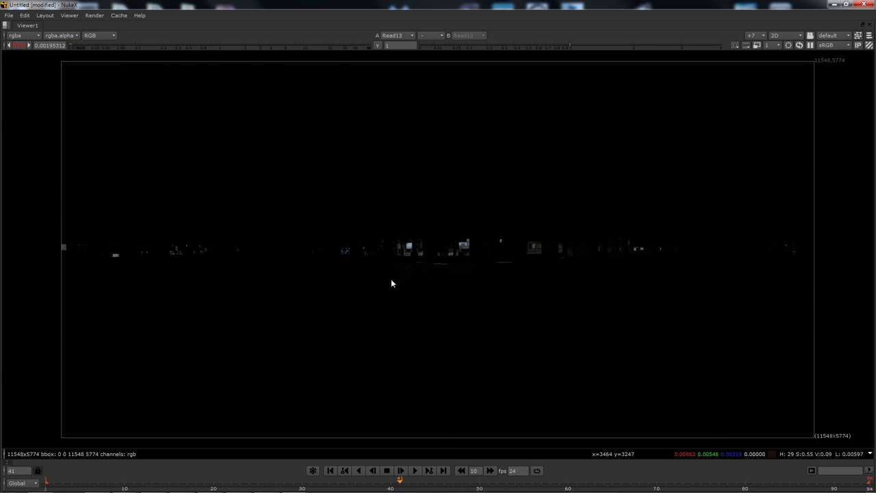
pyautogui.scroll(5, 463, 286)
pyautogui.scroll(6, 458, 154)
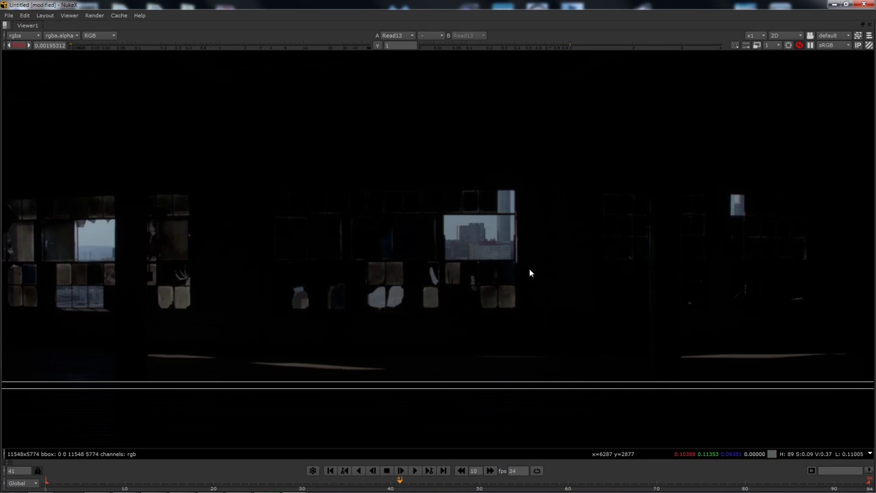
pyautogui.scroll(2, 527, 267)
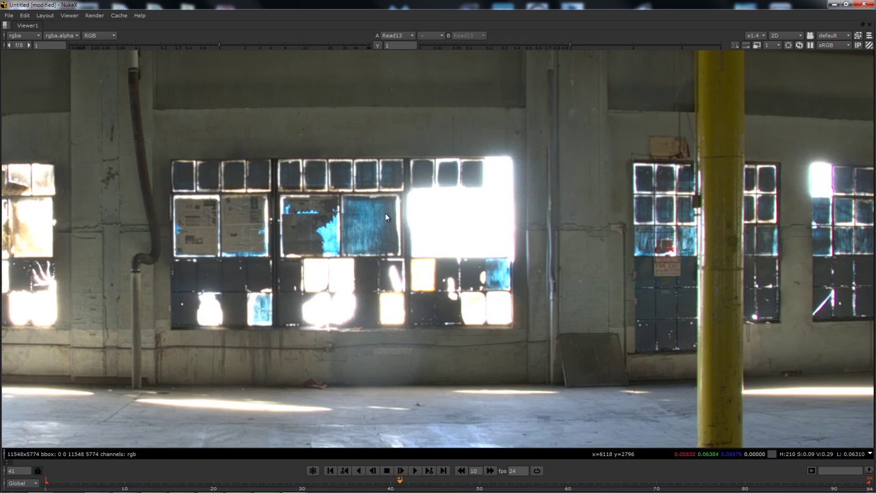
# Step: Review the warehouse panorama from the window wall out to its full width and switch the viewer to input 2 with adjusted gain
pyautogui.press('space')
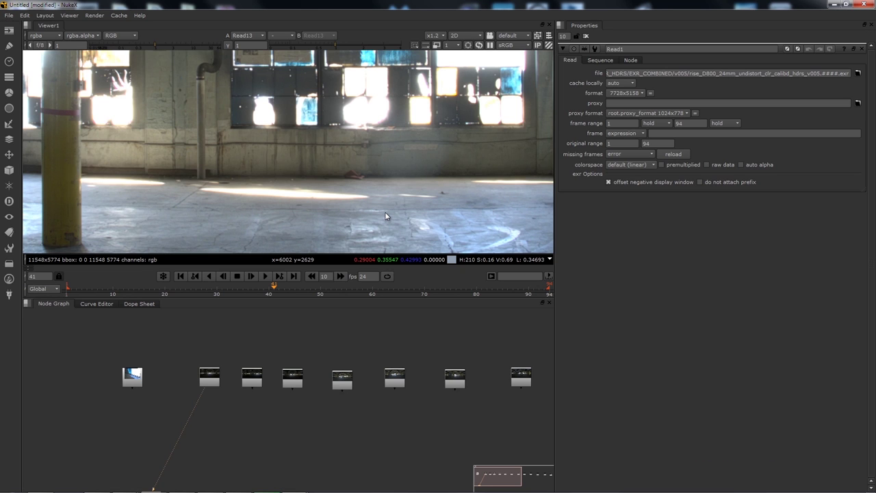
pyautogui.press('space')
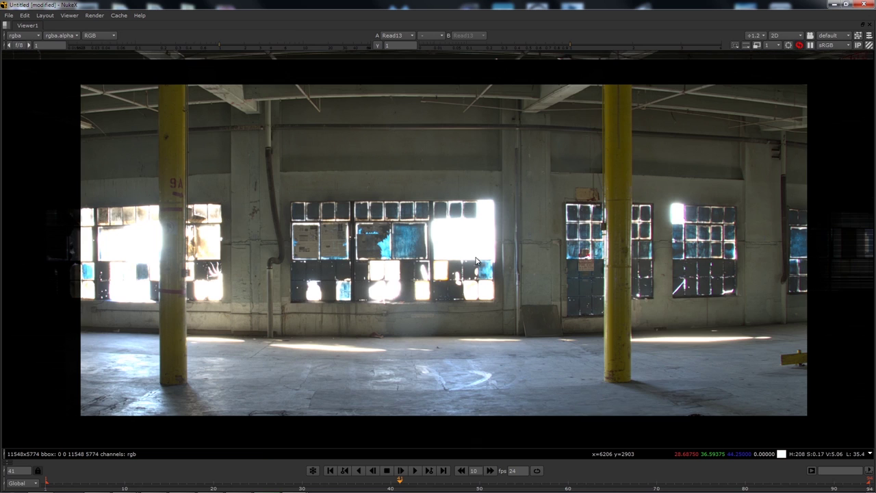
pyautogui.scroll(-3, 477, 260)
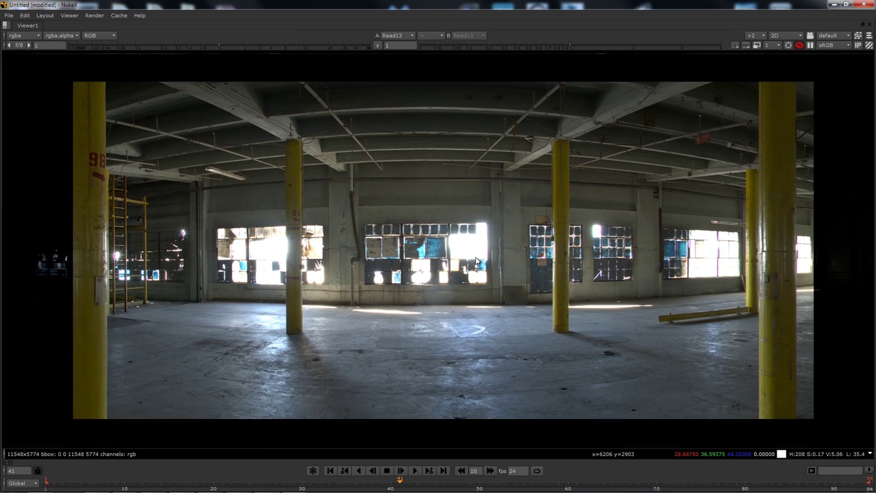
pyautogui.scroll(-2, 462, 251)
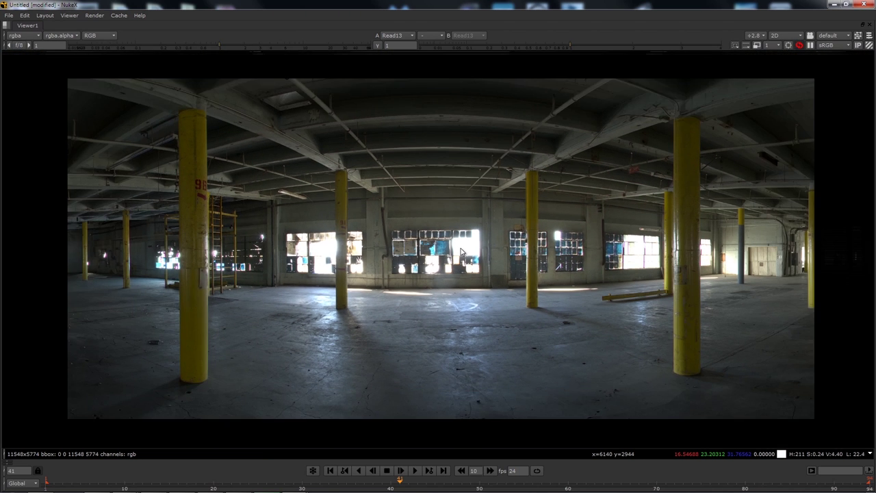
pyautogui.scroll(-3, 462, 252)
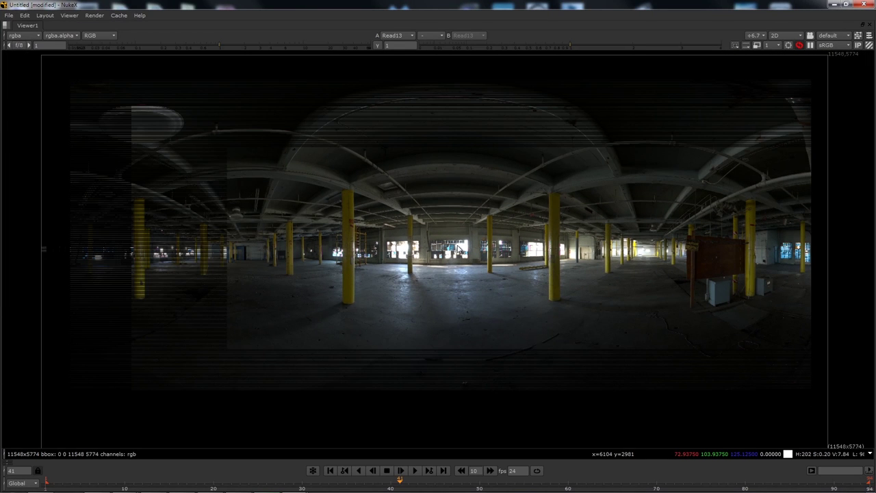
pyautogui.press('2')
pyautogui.moveTo(223, 47)
pyautogui.mouseDown()
pyautogui.moveTo(115, 44)
pyautogui.moveTo(224, 44)
pyautogui.moveTo(208, 45)
pyautogui.mouseUp()
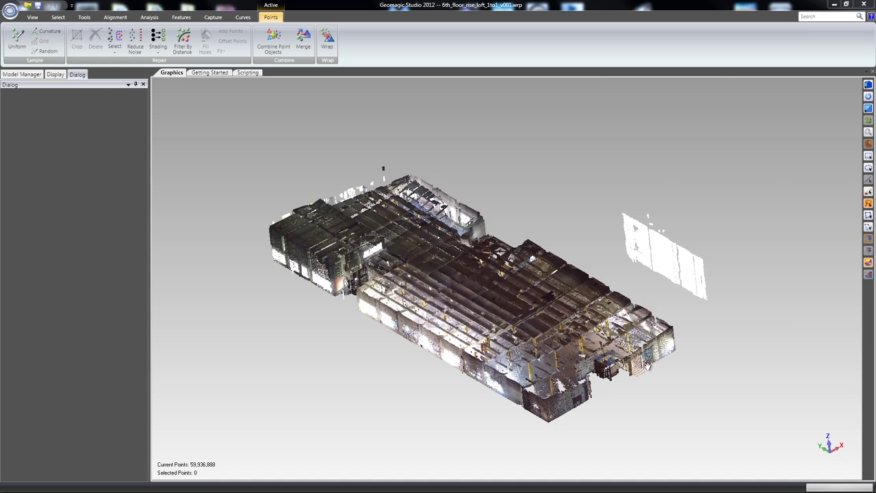
# Step: Switch to Geomagic Studio and examine the 6th-floor loft point cloud from several sides
pyautogui.moveTo(356, 322); pyautogui.dragTo(817, 283, button='middle')
pyautogui.scroll(8, 508, 321)
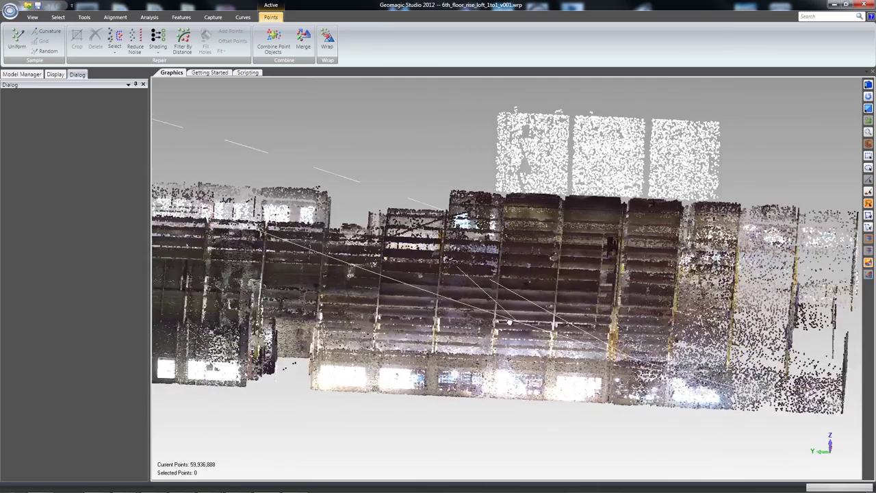
pyautogui.moveTo(508, 321); pyautogui.dragTo(664, 295, button='middle')
pyautogui.moveTo(431, 270); pyautogui.dragTo(366, 278, button='middle')
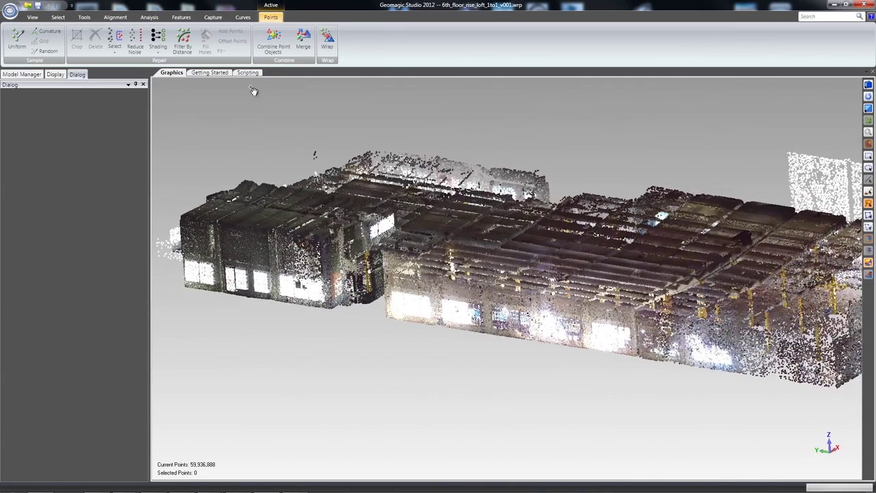
# Step: Enable Walk Through navigation and move inside the loft point cloud up to the windows
pyautogui.click(32, 17)
pyautogui.click(414, 42)
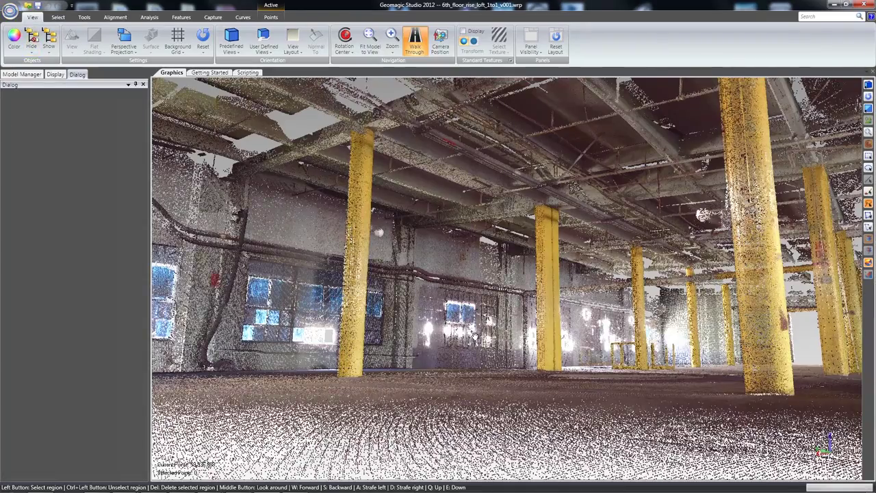
pyautogui.press('w')
pyautogui.moveTo(474, 336); pyautogui.dragTo(353, 455, button='middle')
pyautogui.press('w')
pyautogui.press('w')
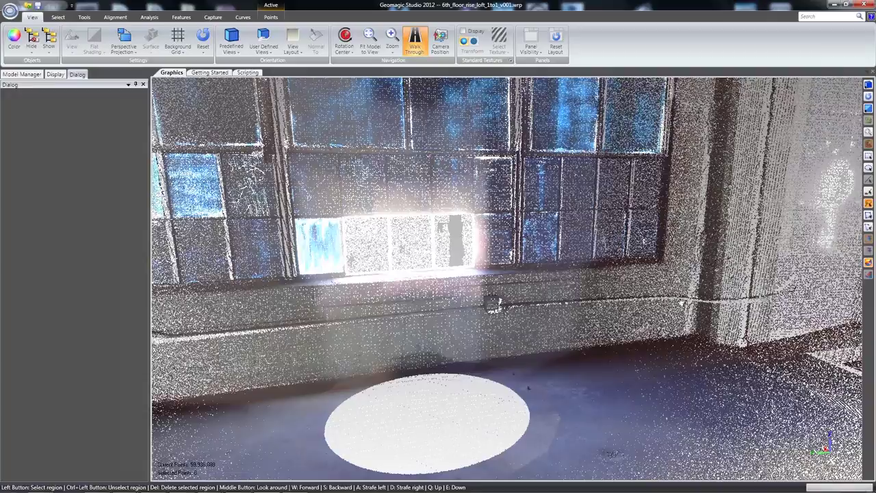
pyautogui.moveTo(360, 345); pyautogui.dragTo(384, 327, button='middle')
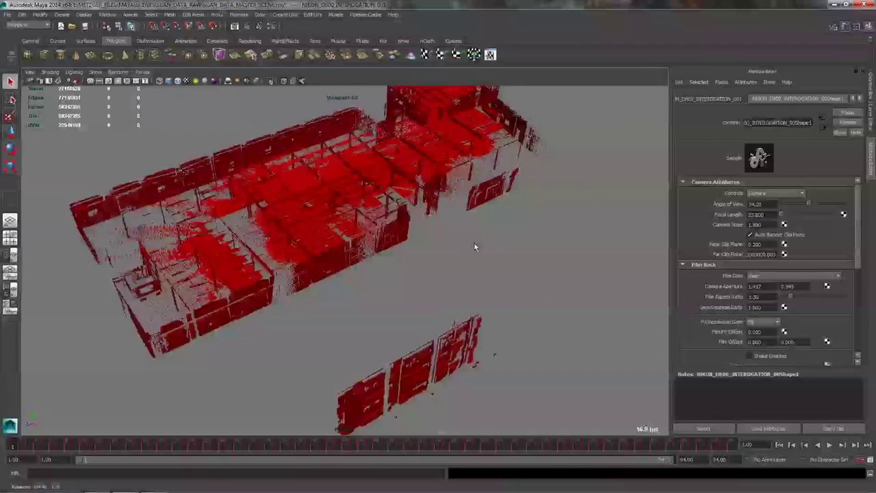
# Step: Switch to Maya and examine the red scan mesh from the whole building down to the interior window wall
pyautogui.keyDown('alt'); pyautogui.moveTo(475, 245); pyautogui.dragTo(290, 253); pyautogui.keyUp('alt')
pyautogui.keyDown('alt'); pyautogui.moveTo(290, 253); pyautogui.dragTo(442, 258, button='right'); pyautogui.keyUp('alt')
pyautogui.keyDown('alt'); pyautogui.moveTo(495, 199); pyautogui.dragTo(338, 291); pyautogui.keyUp('alt')
pyautogui.keyDown('alt'); pyautogui.moveTo(338, 292); pyautogui.dragTo(358, 295, button='right'); pyautogui.keyUp('alt')
pyautogui.keyDown('alt'); pyautogui.moveTo(358, 295); pyautogui.dragTo(326, 297, button='middle'); pyautogui.keyUp('alt')
pyautogui.keyDown('alt'); pyautogui.moveTo(327, 297); pyautogui.dragTo(359, 308, button='right'); pyautogui.keyUp('alt')
pyautogui.keyDown('alt'); pyautogui.moveTo(358, 308); pyautogui.dragTo(281, 271); pyautogui.keyUp('alt')
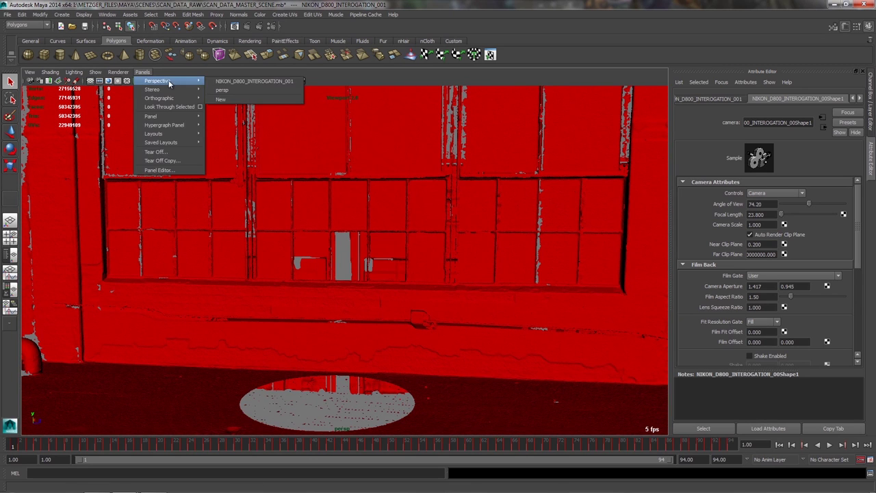
# Step: Look through the NIKON_D800_INTEROGATION_001 camera and scrub the matched photos to frame 5
pyautogui.click(240, 81)
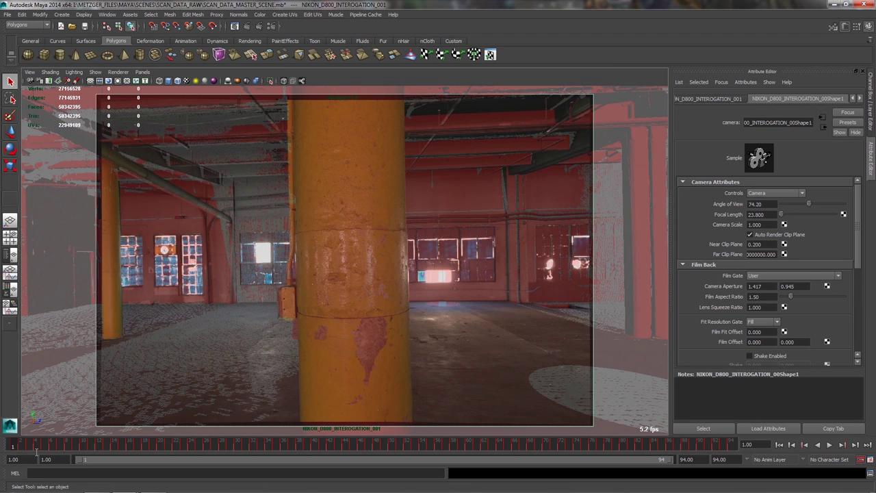
pyautogui.moveTo(18, 446); pyautogui.dragTo(23, 447)
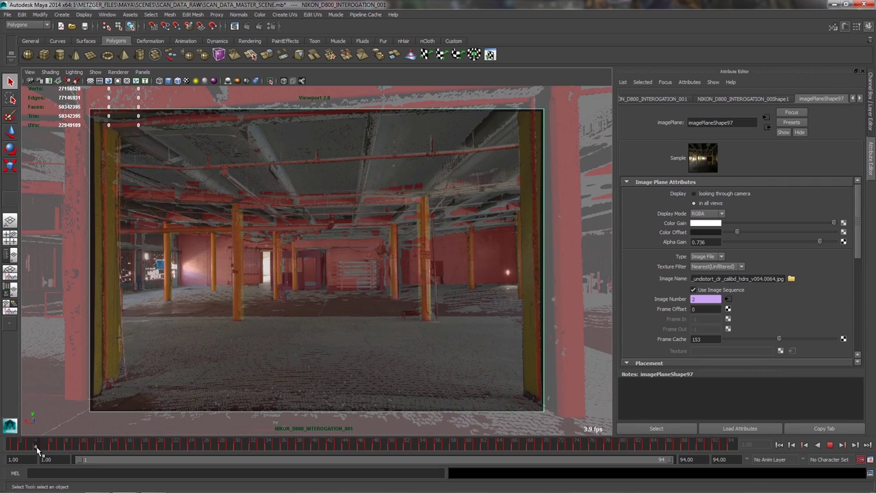
pyautogui.moveTo(36, 446); pyautogui.dragTo(46, 446)
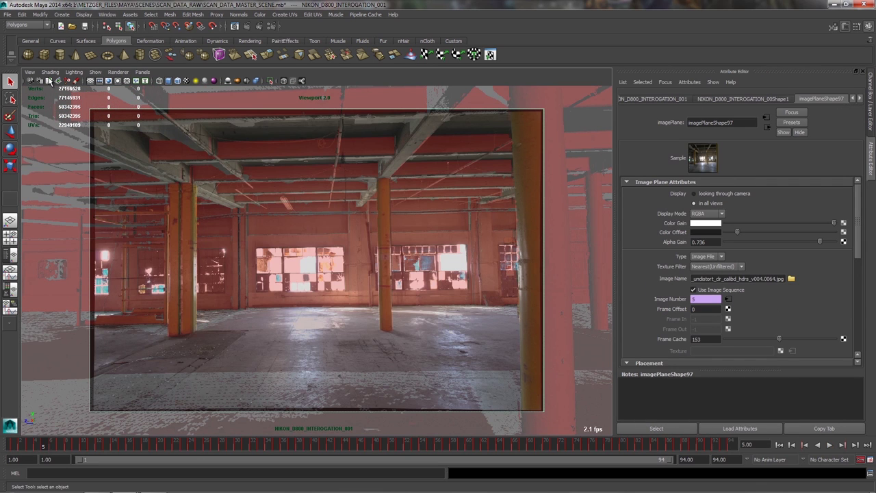
# Step: Vary the image plane's Alpha Gain and scrub to frame 45 to compare the photos with the scan geometry
pyautogui.moveTo(820, 242)
pyautogui.mouseDown()
pyautogui.moveTo(738, 242)
pyautogui.moveTo(834, 243)
pyautogui.mouseUp()
pyautogui.moveTo(868, 269); pyautogui.dragTo(815, 258)
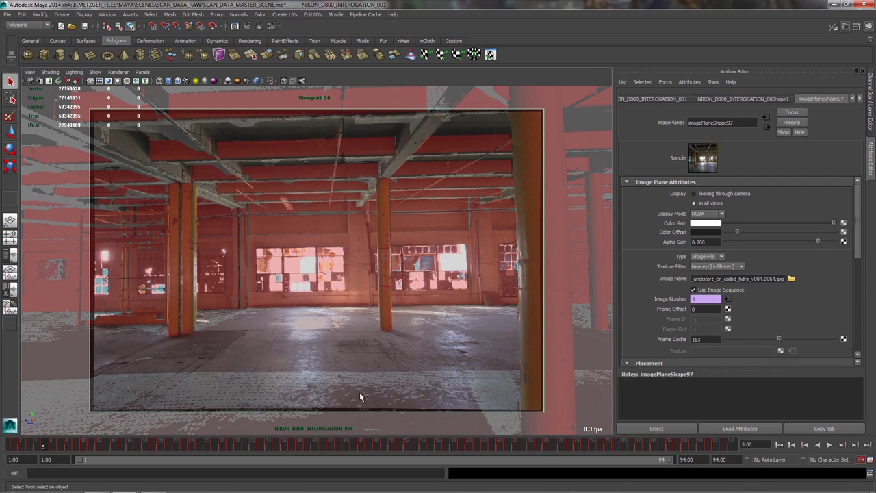
pyautogui.moveTo(51, 445); pyautogui.dragTo(354, 460)
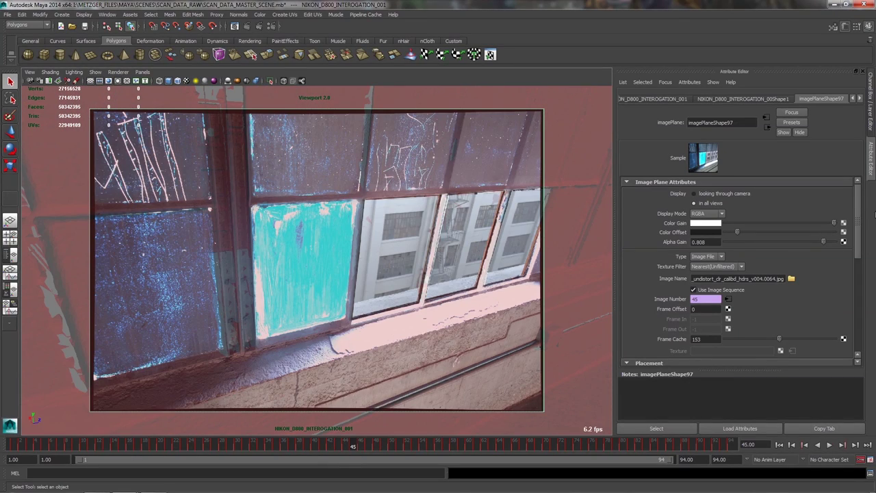
pyautogui.moveTo(824, 244)
pyautogui.mouseDown()
pyautogui.moveTo(758, 249)
pyautogui.moveTo(853, 252)
pyautogui.moveTo(803, 238)
pyautogui.moveTo(823, 248)
pyautogui.mouseUp()
pyautogui.hotkey('alt', 'v')
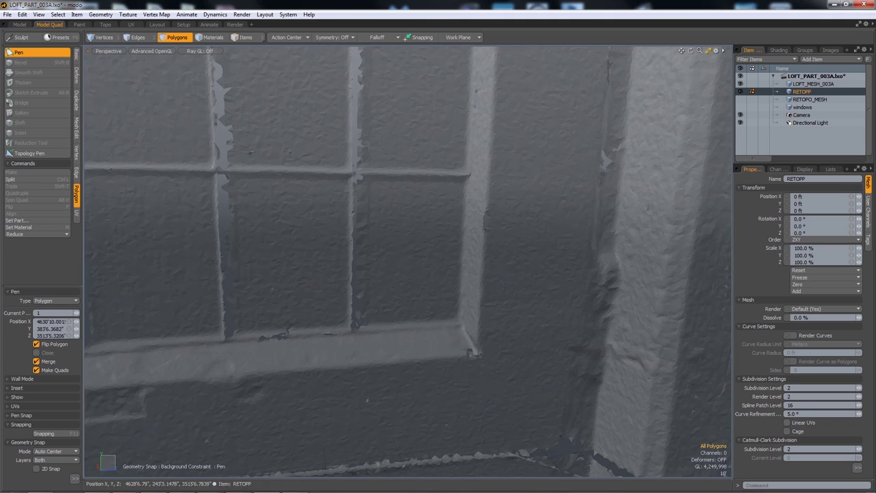
# Step: Switch to modo, draw a quad on the window sill corner of RETOPP with Pen, and extend it over the pane with Topology Pen
pyautogui.click(477, 354)
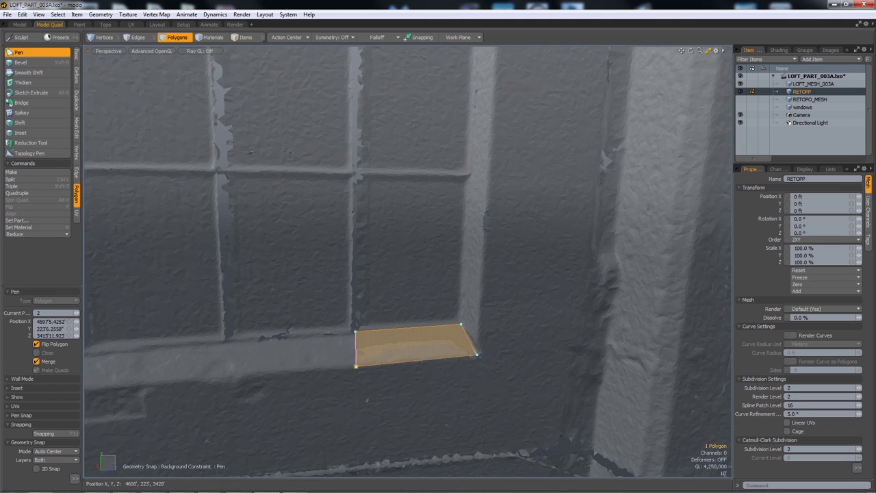
pyautogui.click(30, 153)
pyautogui.keyDown('alt'); pyautogui.moveTo(329, 301); pyautogui.dragTo(404, 318); pyautogui.keyUp('alt')
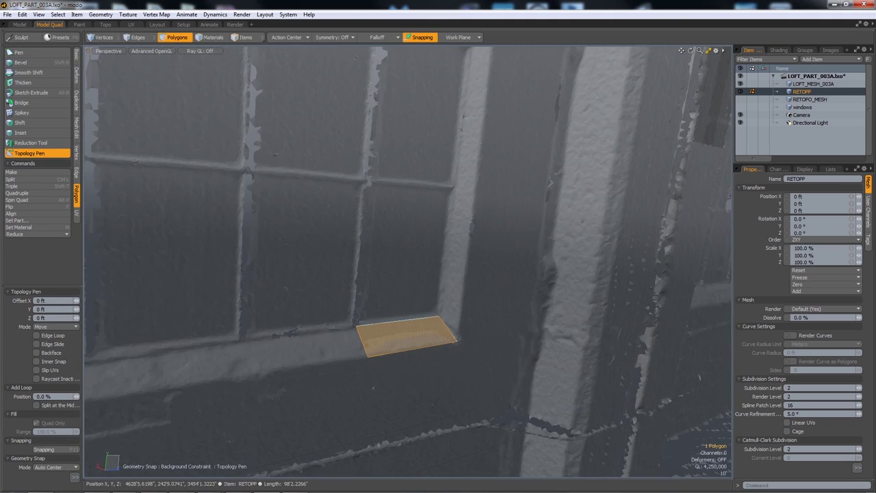
pyautogui.moveTo(398, 197); pyautogui.dragTo(406, 183)
# Step: Assign a red material to the connected retopology polygons
pyautogui.press('q')
pyautogui.doubleClick(435, 260)
pyautogui.press('m')
pyautogui.press('Return')
# Step: Extend the retopology polygons from the window corner across the adjoining wall and column with Topology Pen, fitting them to the scan
pyautogui.click(30, 153)
pyautogui.keyDown('alt'); pyautogui.moveTo(383, 239); pyautogui.dragTo(439, 136); pyautogui.keyUp('alt')
pyautogui.keyDown('shift'); pyautogui.moveTo(484, 179); pyautogui.dragTo(610, 212); pyautogui.keyUp('shift')
pyautogui.moveTo(523, 248); pyautogui.dragTo(520, 212)
pyautogui.keyDown('shift'); pyautogui.moveTo(390, 198); pyautogui.dragTo(594, 302); pyautogui.keyUp('shift')
pyautogui.keyDown('alt'); pyautogui.moveTo(593, 302); pyautogui.dragTo(565, 309); pyautogui.keyUp('alt')
pyautogui.moveTo(590, 401); pyautogui.dragTo(567, 411)
pyautogui.keyDown('shift'); pyautogui.moveTo(579, 355); pyautogui.dragTo(703, 354); pyautogui.keyUp('shift')
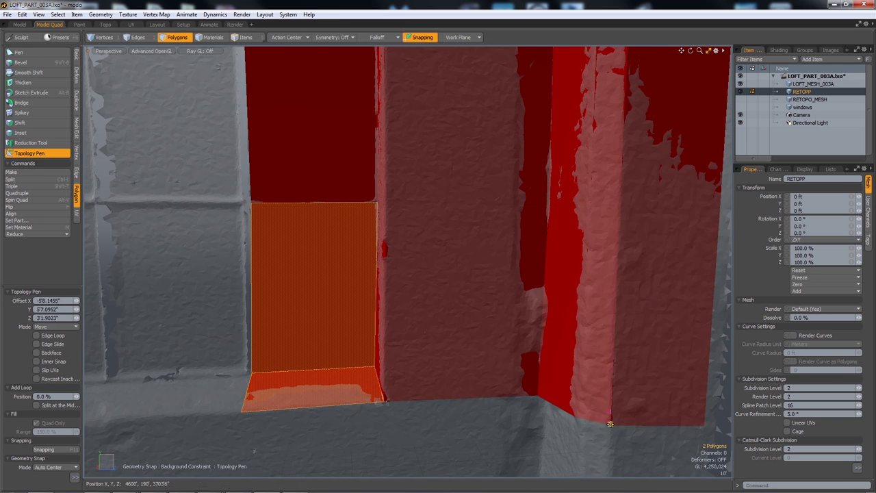
# Step: Extend the retopology across the upper row of window panes and fill the lower row down to the sill
pyautogui.keyDown('alt'); pyautogui.moveTo(574, 404); pyautogui.dragTo(541, 370); pyautogui.keyUp('alt')
pyautogui.keyDown('alt'); pyautogui.keyDown('shift'); pyautogui.moveTo(383, 288); pyautogui.dragTo(582, 294); pyautogui.keyUp('shift'); pyautogui.keyUp('alt')
pyautogui.keyDown('shift'); pyautogui.moveTo(519, 206); pyautogui.dragTo(238, 217); pyautogui.keyUp('shift')
pyautogui.moveTo(266, 246); pyautogui.dragTo(277, 366)
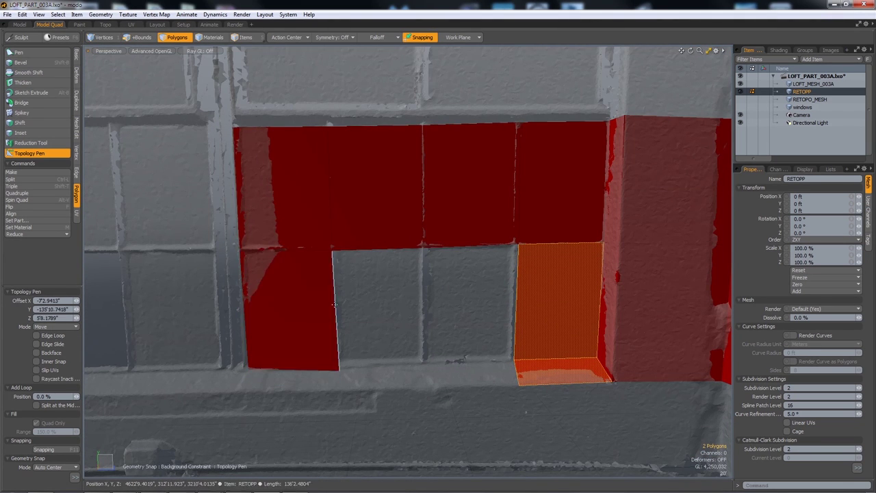
pyautogui.moveTo(333, 367); pyautogui.dragTo(489, 369)
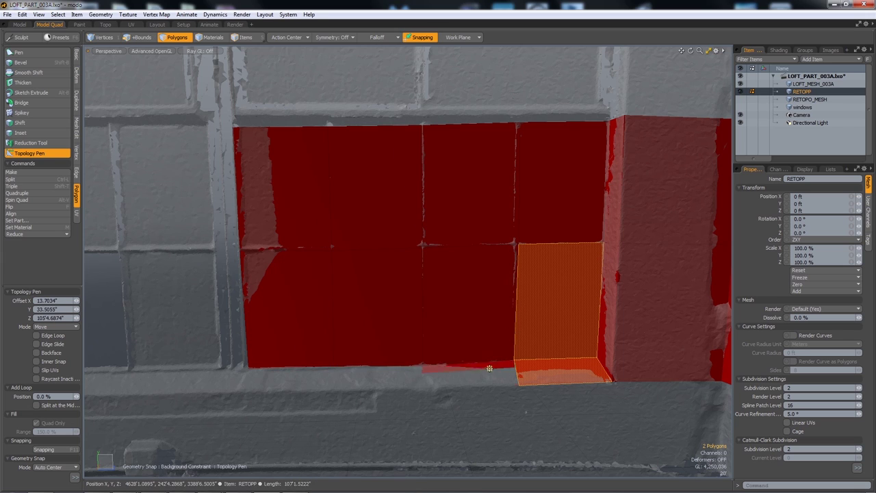
pyautogui.moveTo(395, 389); pyautogui.dragTo(250, 386)
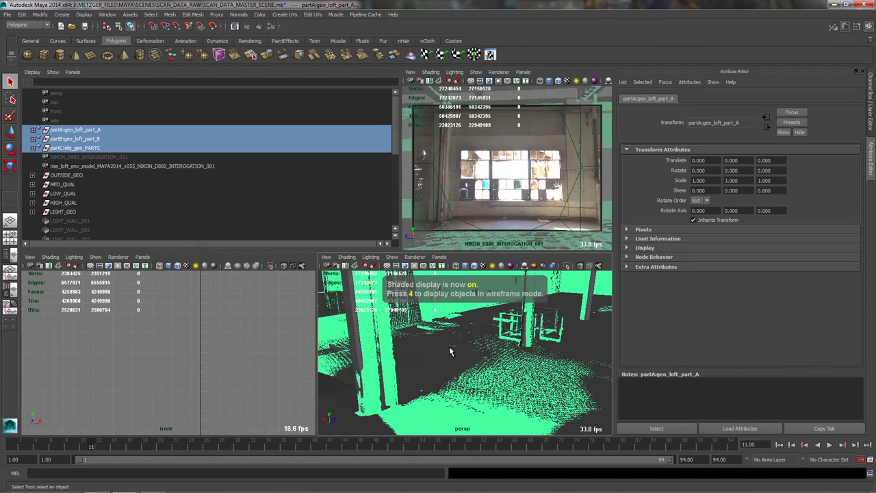
# Step: Switch to Maya and examine the selected loft scan parts in a full-size perspective view
pyautogui.keyDown('alt'); pyautogui.moveTo(450, 351); pyautogui.dragTo(435, 316); pyautogui.keyUp('alt')
pyautogui.press('space')
pyautogui.keyDown('alt'); pyautogui.moveTo(461, 324); pyautogui.dragTo(334, 321, button='middle'); pyautogui.keyUp('alt')
pyautogui.keyDown('alt'); pyautogui.moveTo(335, 321); pyautogui.dragTo(422, 308); pyautogui.keyUp('alt')
pyautogui.keyDown('alt'); pyautogui.moveTo(423, 307); pyautogui.dragTo(303, 293, button='middle'); pyautogui.keyUp('alt')
pyautogui.keyDown('alt'); pyautogui.moveTo(305, 293); pyautogui.dragTo(423, 277, button='right'); pyautogui.keyUp('alt')
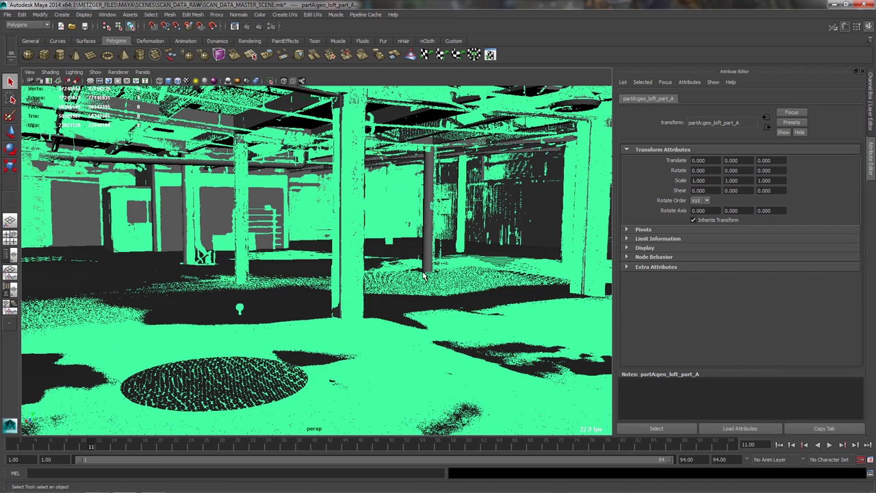
# Step: Show the clean loft model in smooth shading without the scan parts
pyautogui.press('space')
pyautogui.press('space')
pyautogui.press('4')
pyautogui.press('5')
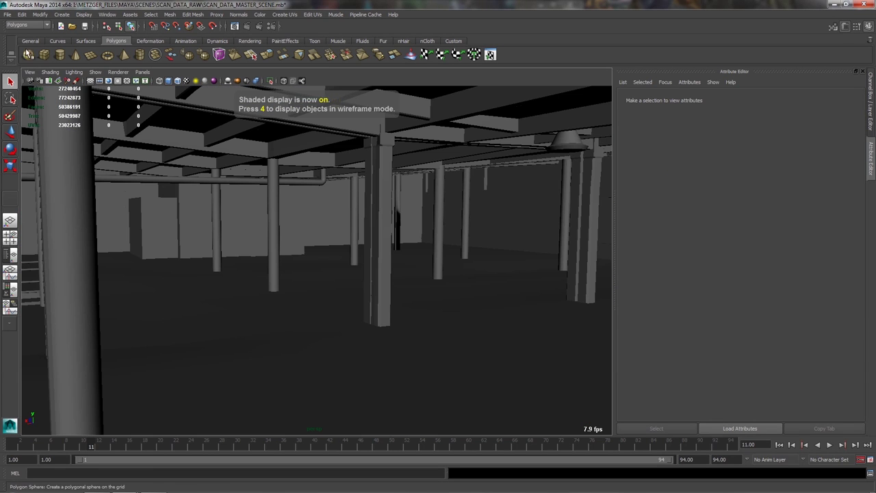
# Step: Display the loft model with the default material and Wireframe on Shaded, and examine its topology around the windows and columns
pyautogui.click(50, 71)
pyautogui.click(72, 146)
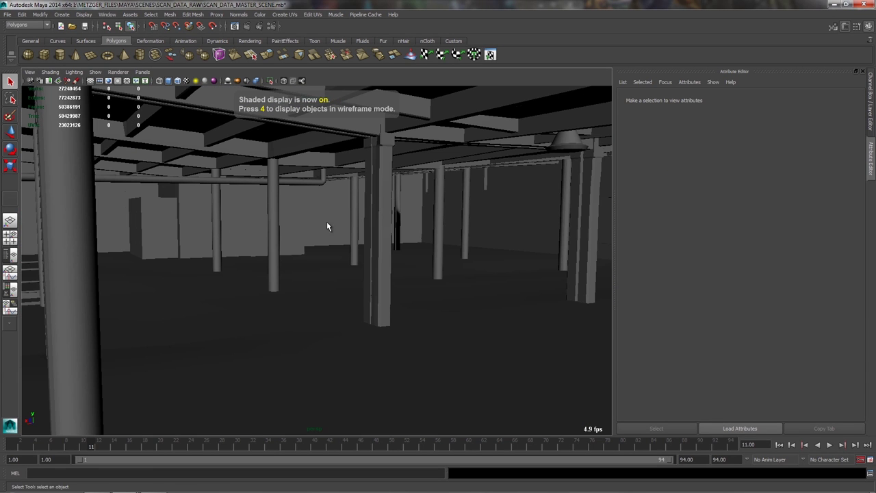
pyautogui.click(50, 72)
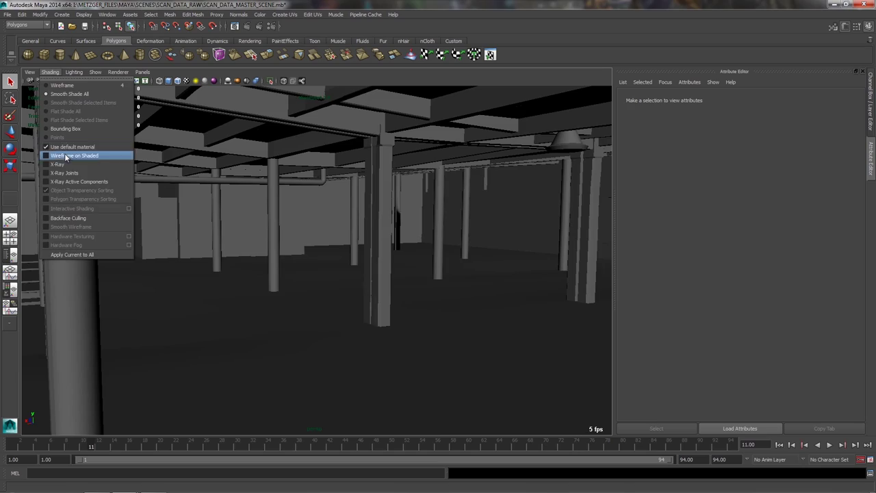
pyautogui.click(78, 153)
pyautogui.moveTo(303, 275)
pyautogui.keyDown('alt'); pyautogui.mouseDown()
pyautogui.moveTo(186, 265)
pyautogui.moveTo(229, 276)
pyautogui.moveTo(133, 249)
pyautogui.moveTo(332, 262)
pyautogui.moveTo(172, 243)
pyautogui.moveTo(158, 226)
pyautogui.mouseUp(); pyautogui.keyUp('alt')
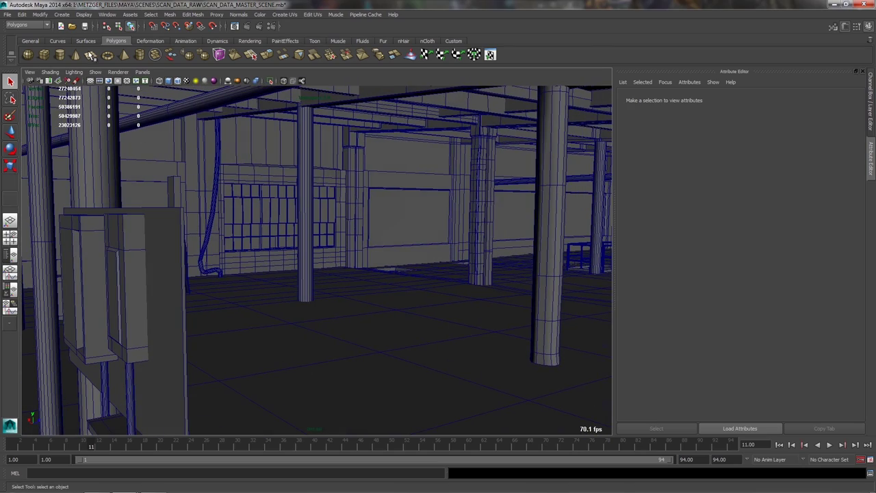
# Step: Look through the NIKON_D800_INTEROGATION_001 camera and set its image plane's alpha gain to 0.579 over the wireframe
pyautogui.click(147, 75)
pyautogui.click(146, 74)
pyautogui.press('4')
pyautogui.click(145, 73)
pyautogui.moveTo(152, 82)
pyautogui.click(247, 89)
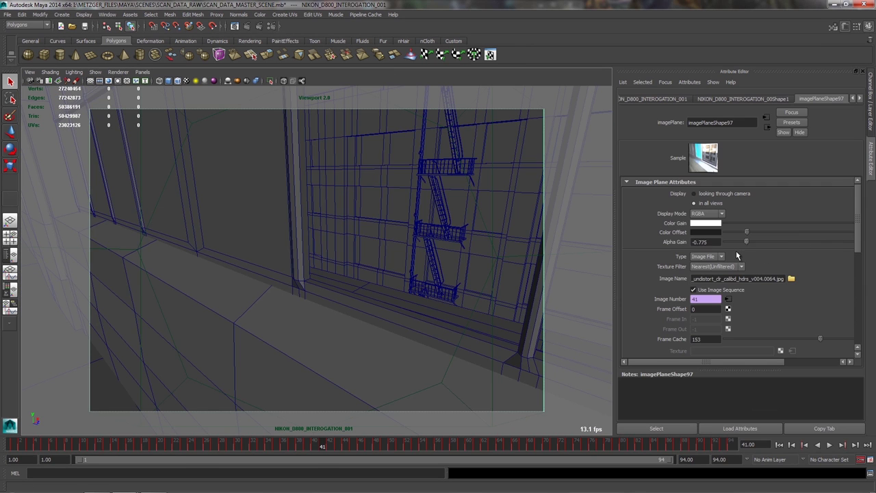
pyautogui.moveTo(819, 260); pyautogui.dragTo(875, 263)
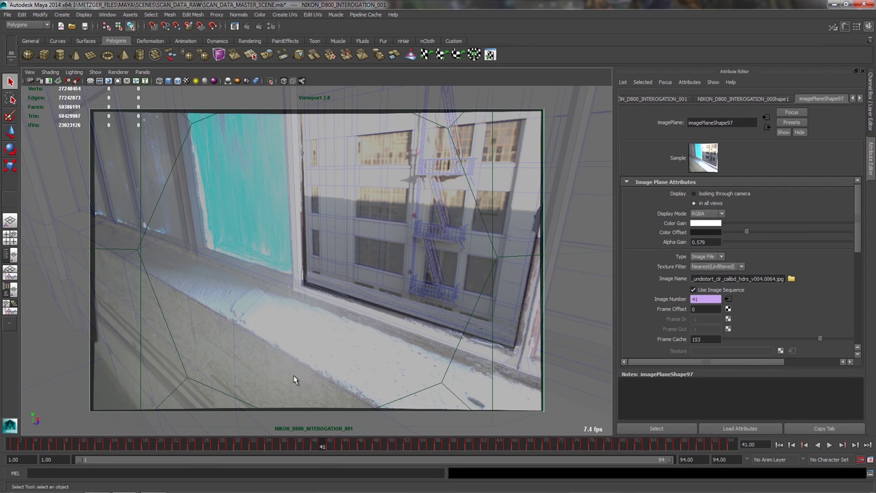
# Step: Compare the matched photos with the loft wireframe at frames 31 and 20, using an image plane alpha gain of 0.541
pyautogui.moveTo(321, 448); pyautogui.dragTo(247, 454)
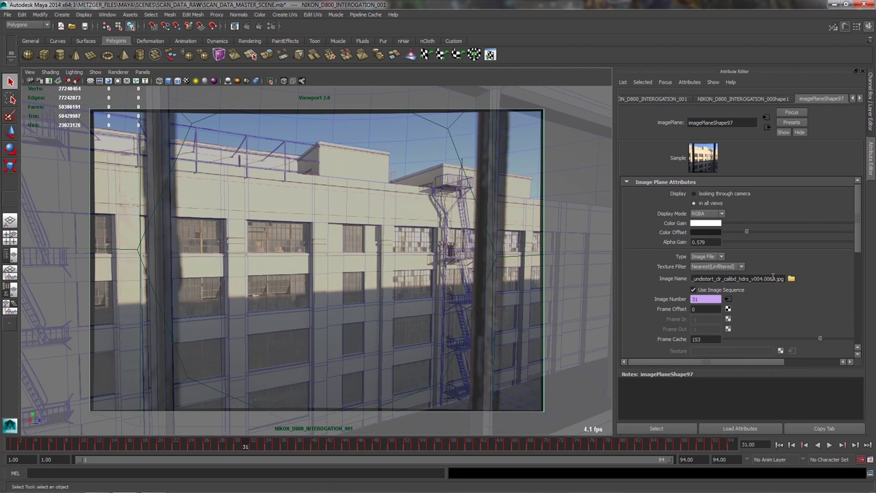
pyautogui.moveTo(854, 241); pyautogui.dragTo(874, 244)
pyautogui.moveTo(252, 446); pyautogui.dragTo(159, 461)
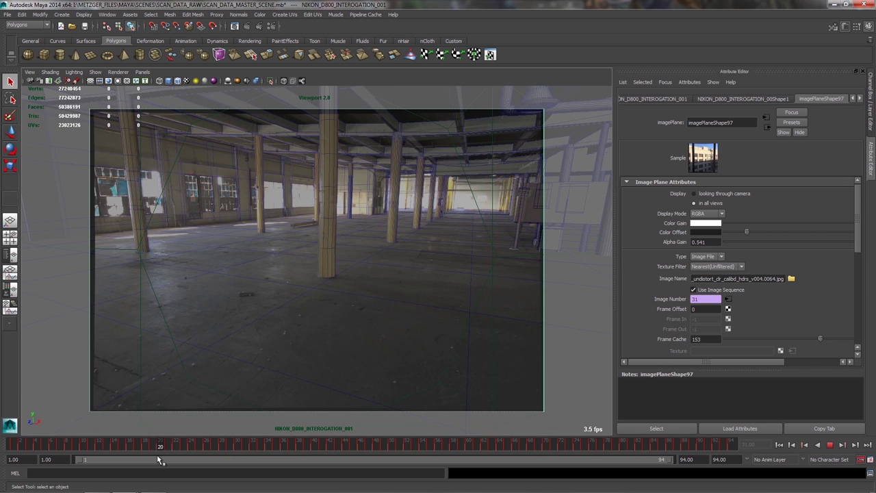
pyautogui.moveTo(864, 221); pyautogui.dragTo(875, 254)
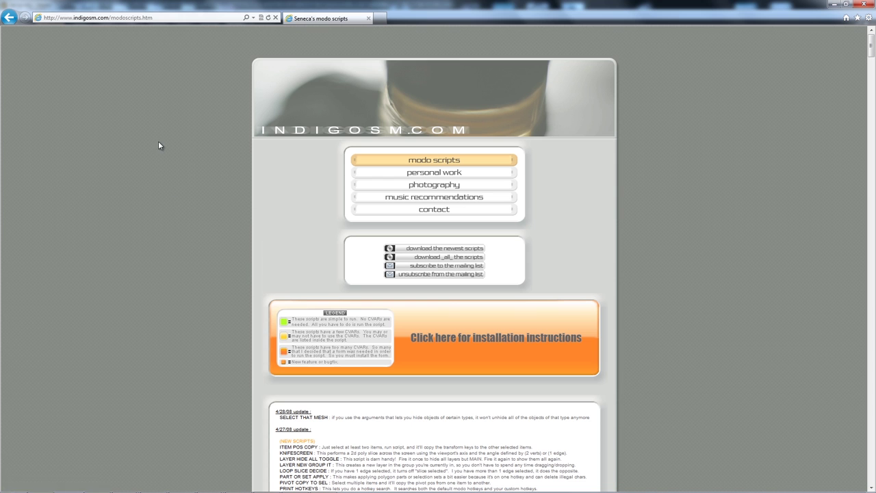
# Step: Switch to the browser and look through the list on Seneca's modo scripts page, including Lazy Select
pyautogui.scroll(-5, 158, 141)
pyautogui.scroll(5, 159, 142)
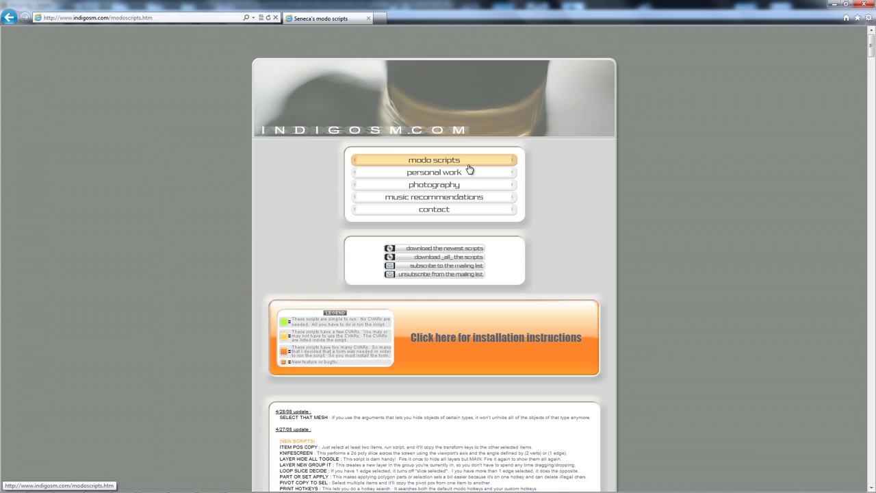
pyautogui.scroll(-15, 289, 198)
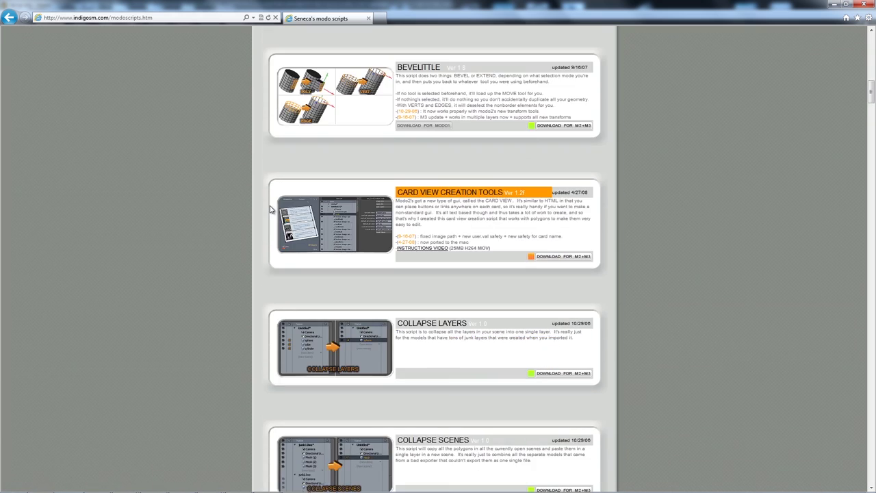
pyautogui.scroll(-20, 271, 208)
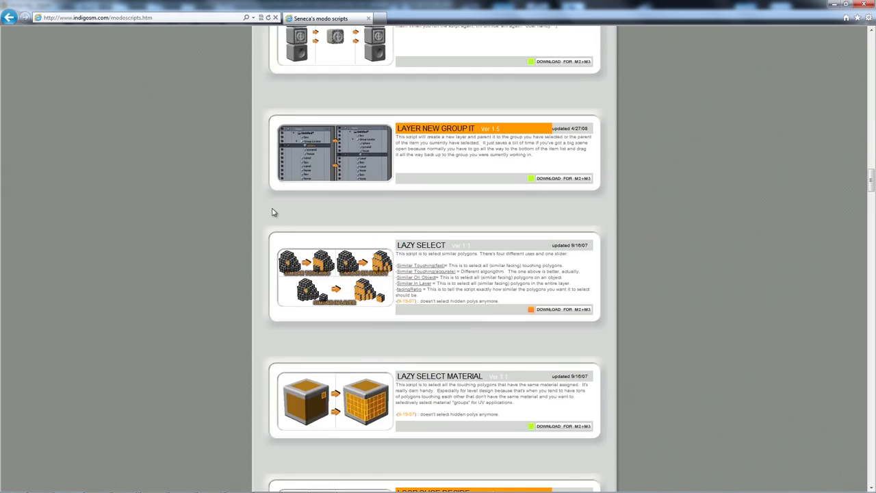
pyautogui.scroll(-20, 272, 212)
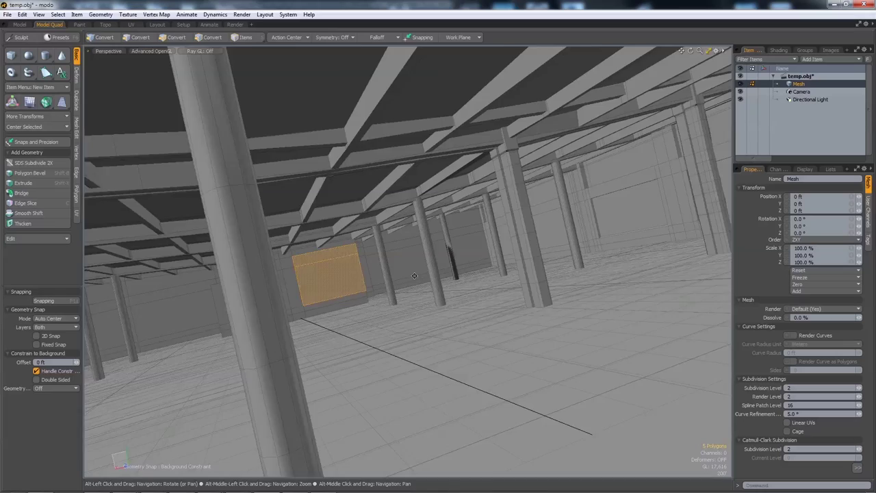
# Step: Switch to modo, select similarly facing polygons with Similar in Layer at a 22-degree facing ratio, and isolate them
pyautogui.keyDown('alt'); pyautogui.moveTo(414, 275); pyautogui.dragTo(369, 222); pyautogui.keyUp('alt')
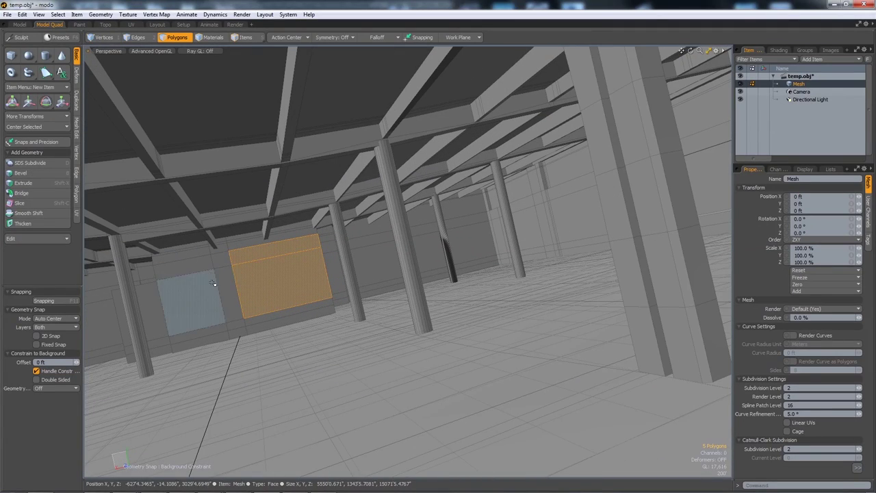
pyautogui.hotkey('ctrl', 'shift', 'f')
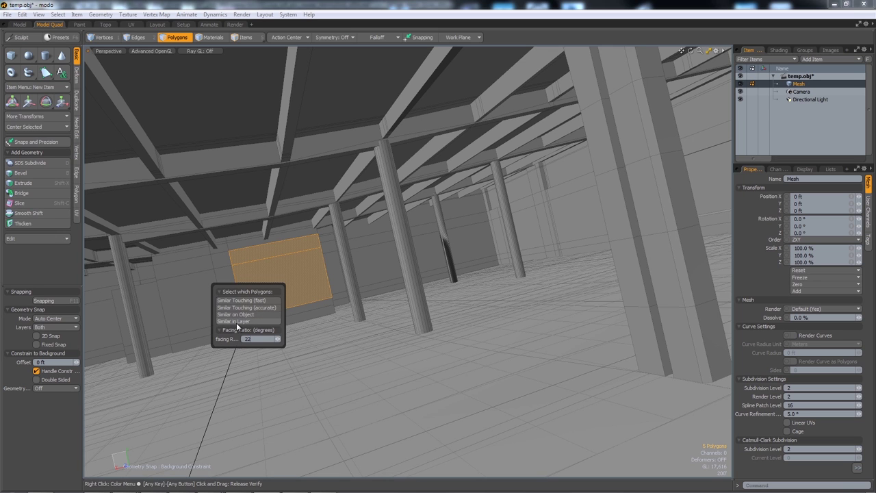
pyautogui.click(235, 321)
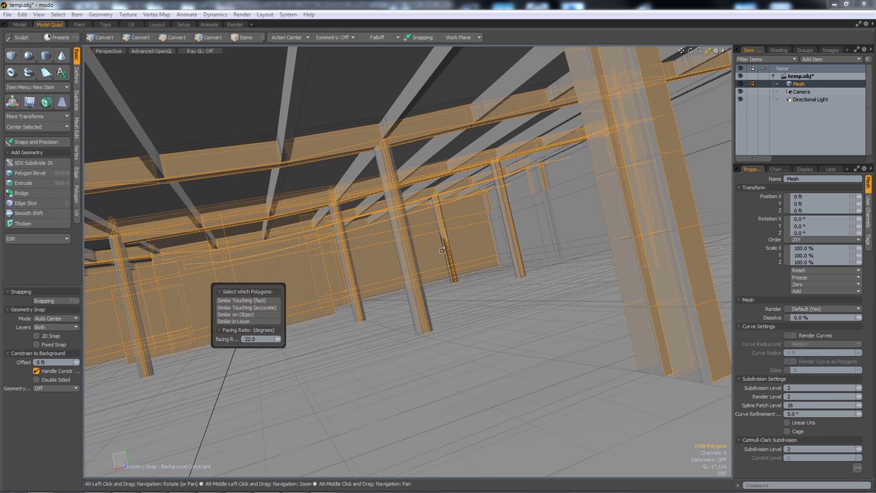
pyautogui.keyDown('alt'); pyautogui.moveTo(428, 263); pyautogui.dragTo(222, 239); pyautogui.keyUp('alt')
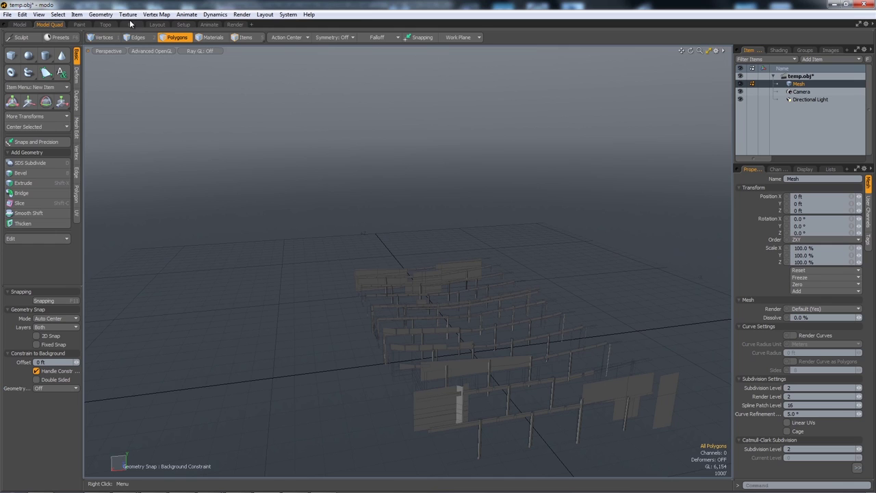
# Step: Switch to the UV layout and select the connected wall piece at the near end of the isolated geometry
pyautogui.click(132, 25)
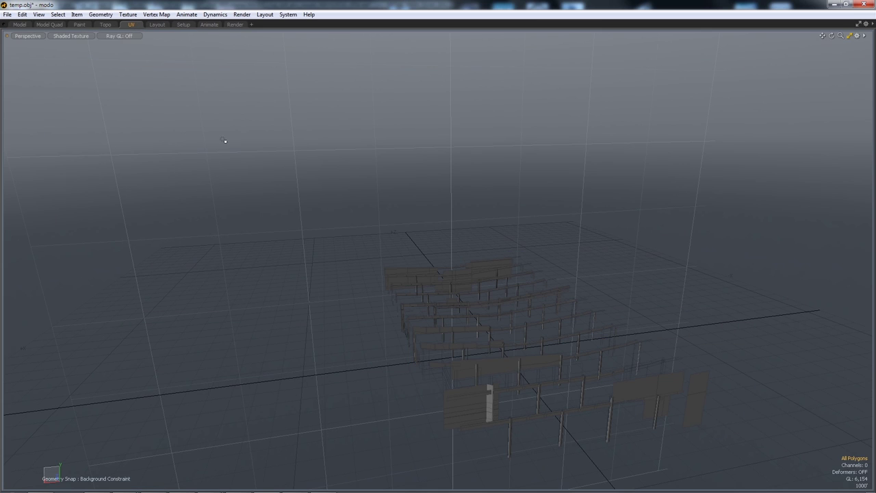
pyautogui.press('KP_0')
pyautogui.keyDown('alt'); pyautogui.moveTo(527, 253); pyautogui.dragTo(585, 254); pyautogui.keyUp('alt')
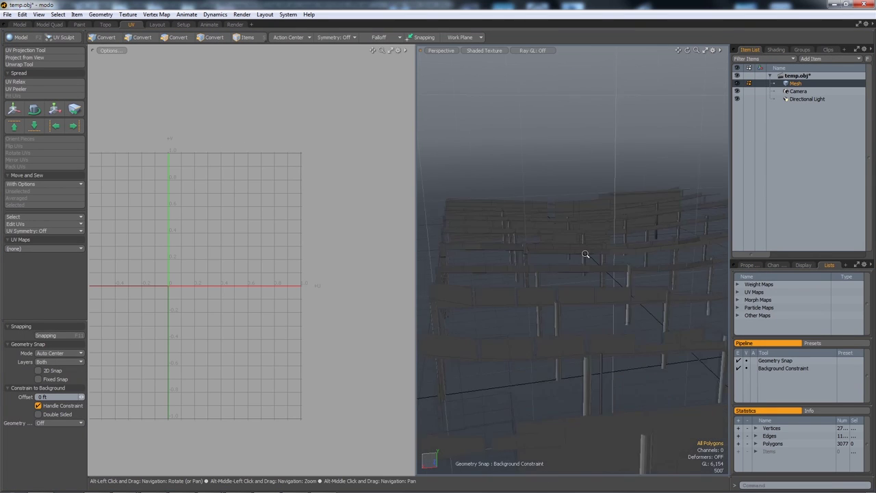
pyautogui.scroll(5, 586, 255)
pyautogui.doubleClick(577, 293)
pyautogui.scroll(-5, 569, 295)
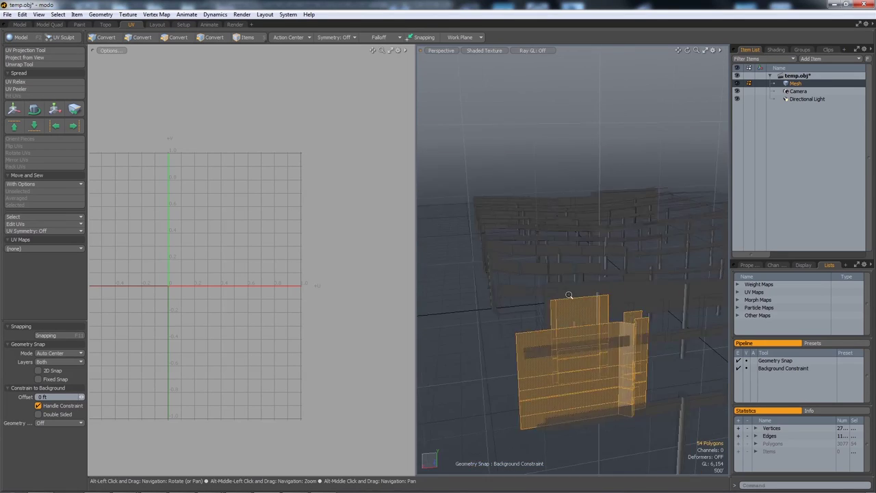
# Step: Select all the isolated polygons and display the Modo_UV_checker image on them as diffuse color
pyautogui.scroll(-3, 569, 295)
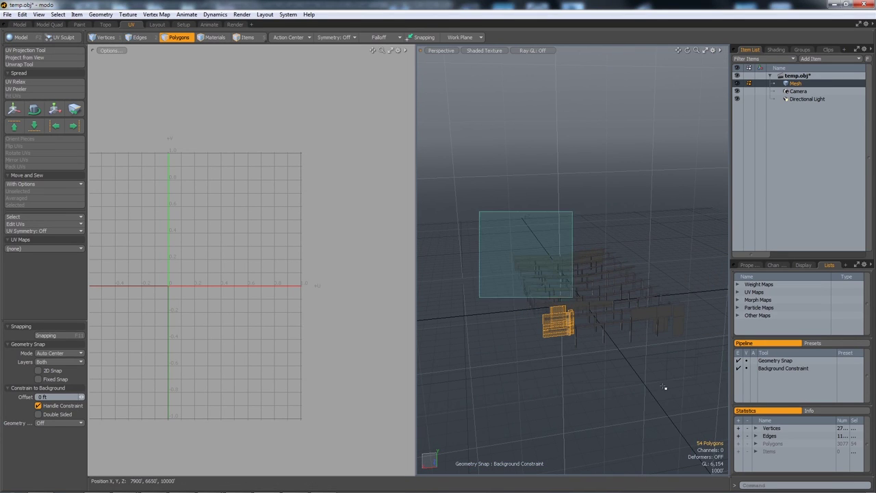
pyautogui.moveTo(664, 387); pyautogui.dragTo(727, 454, button='middle')
pyautogui.keyDown('alt'); pyautogui.keyDown('shift'); pyautogui.moveTo(653, 336); pyautogui.dragTo(578, 301); pyautogui.keyUp('shift'); pyautogui.keyUp('alt')
pyautogui.scroll(-3, 578, 301)
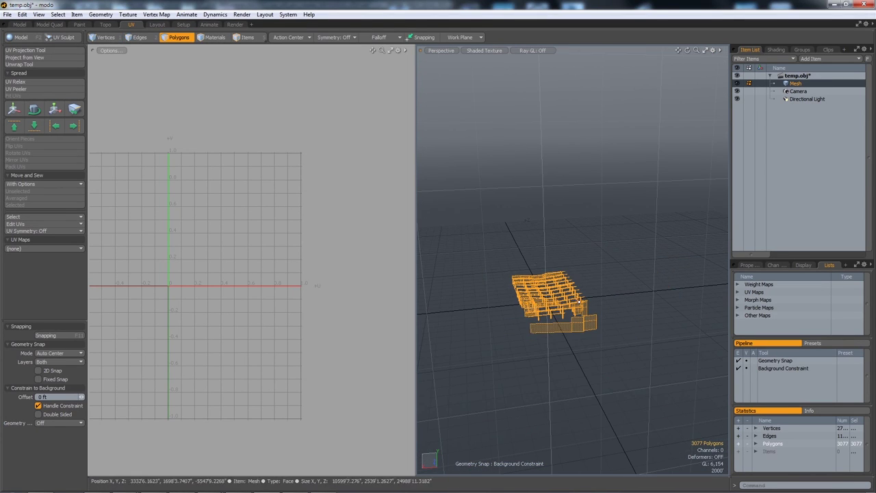
pyautogui.moveTo(447, 204); pyautogui.dragTo(713, 428, button='middle')
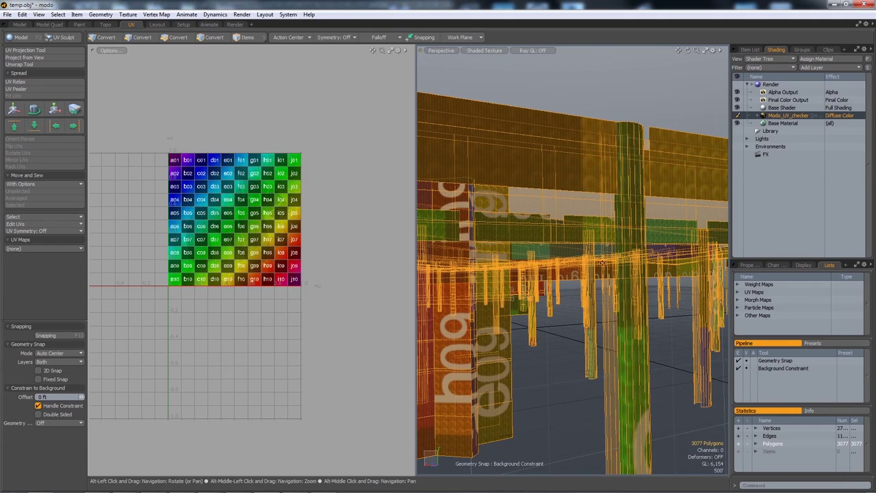
pyautogui.scroll(-4, 622, 226)
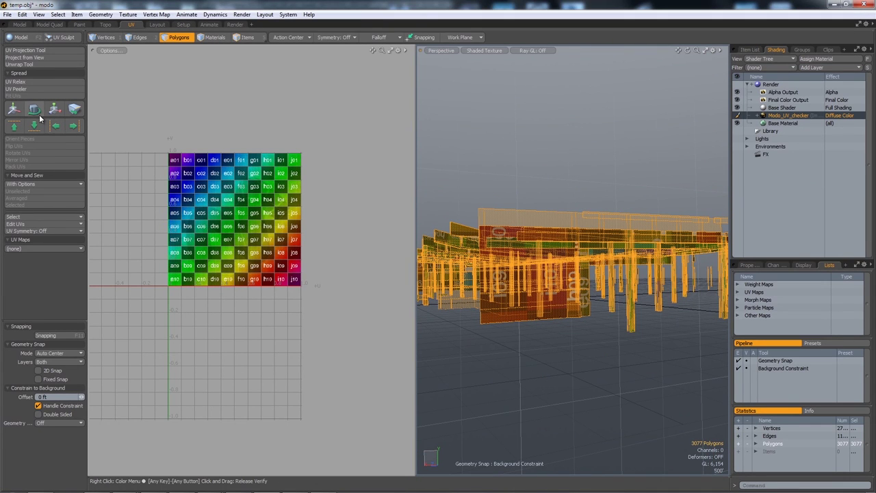
# Step: Unwrap the selected polygons with the Unwrap Tool, using a Planar initial projection along the X axis
pyautogui.click(21, 65)
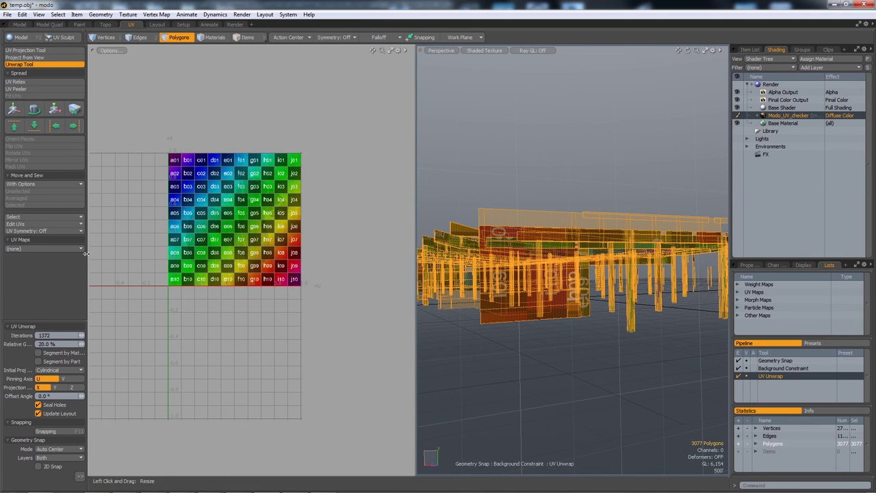
pyautogui.click(49, 372)
pyautogui.click(48, 364)
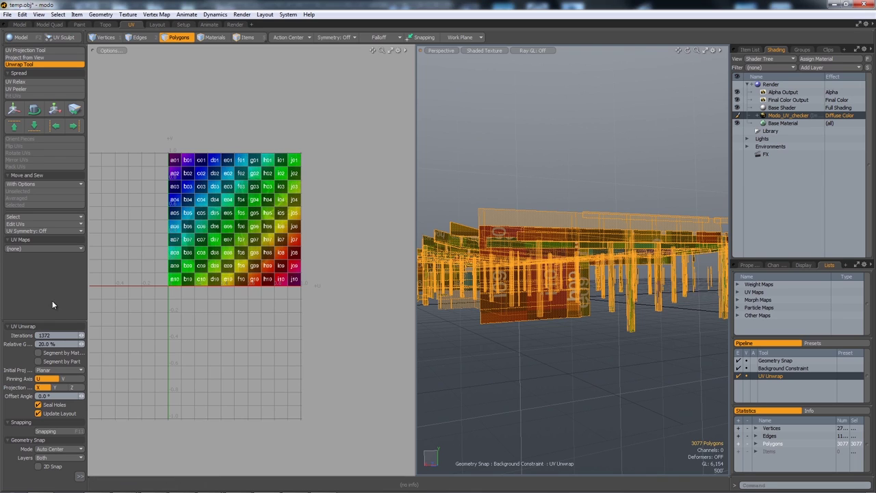
pyautogui.click(183, 309)
# Step: Examine the shape and placement of the unwrapped UV islands within the checker grid
pyautogui.keyDown('alt'); pyautogui.moveTo(216, 189); pyautogui.dragTo(258, 182); pyautogui.keyUp('alt')
pyautogui.scroll(5, 326, 216)
pyautogui.scroll(2, 260, 185)
pyautogui.keyDown('alt'); pyautogui.moveTo(274, 341); pyautogui.dragTo(134, 259); pyautogui.keyUp('alt')
pyautogui.keyDown('alt'); pyautogui.scroll(-2, 228, 241); pyautogui.keyUp('alt')
pyautogui.keyDown('alt'); pyautogui.moveTo(228, 241); pyautogui.dragTo(261, 275); pyautogui.keyUp('alt')
pyautogui.keyDown('alt'); pyautogui.scroll(-3, 212, 255); pyautogui.keyUp('alt')
pyautogui.keyDown('alt'); pyautogui.moveTo(210, 255); pyautogui.dragTo(223, 258); pyautogui.keyUp('alt')
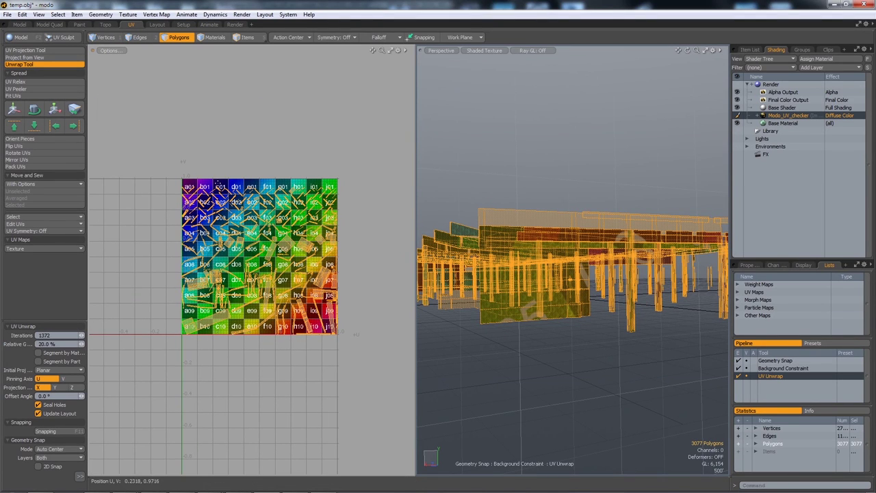
# Step: Orient the UV pieces and pack them with Pack, Stretch and Orient enabled, direction Auto and 20% gaps
pyautogui.click(22, 154)
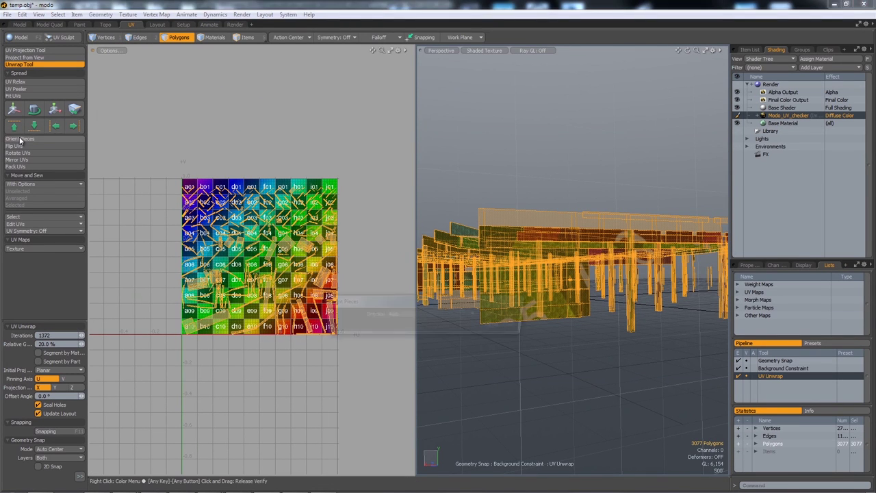
pyautogui.click(497, 313)
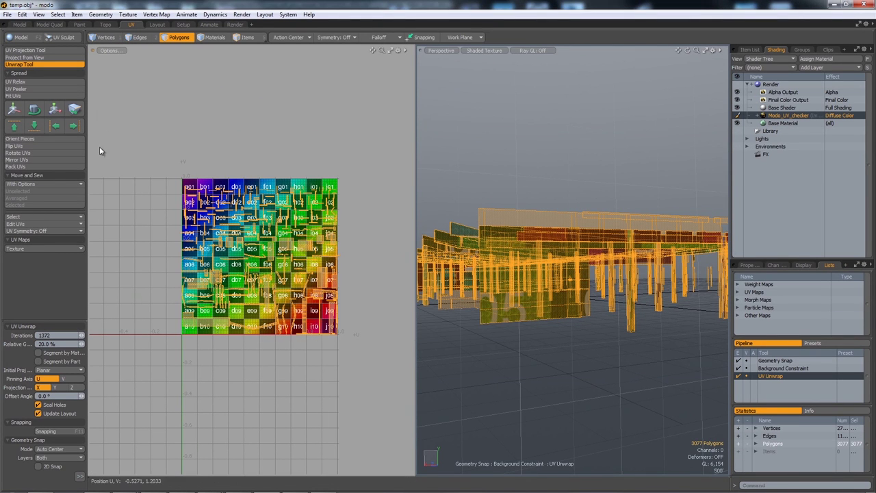
pyautogui.click(27, 168)
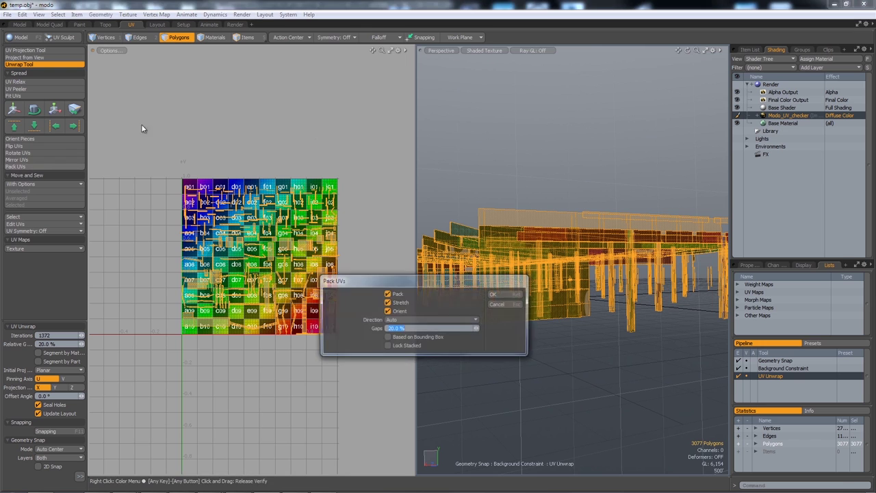
pyautogui.click(494, 293)
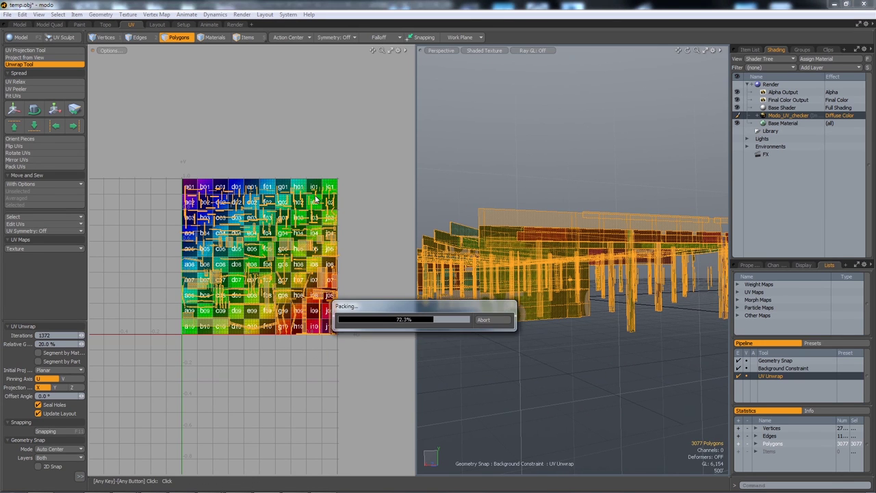
# Step: Examine the UV checker pattern on the loft's floor, columns, beams and walls in a full-size perspective view
pyautogui.keyDown('alt'); pyautogui.moveTo(548, 230); pyautogui.dragTo(728, 253); pyautogui.keyUp('alt')
pyautogui.keyDown('alt'); pyautogui.moveTo(579, 302); pyautogui.dragTo(400, 102); pyautogui.keyUp('alt')
pyautogui.press('q')
pyautogui.click(689, 351)
pyautogui.keyDown('alt'); pyautogui.moveTo(688, 352); pyautogui.dragTo(656, 301); pyautogui.keyUp('alt')
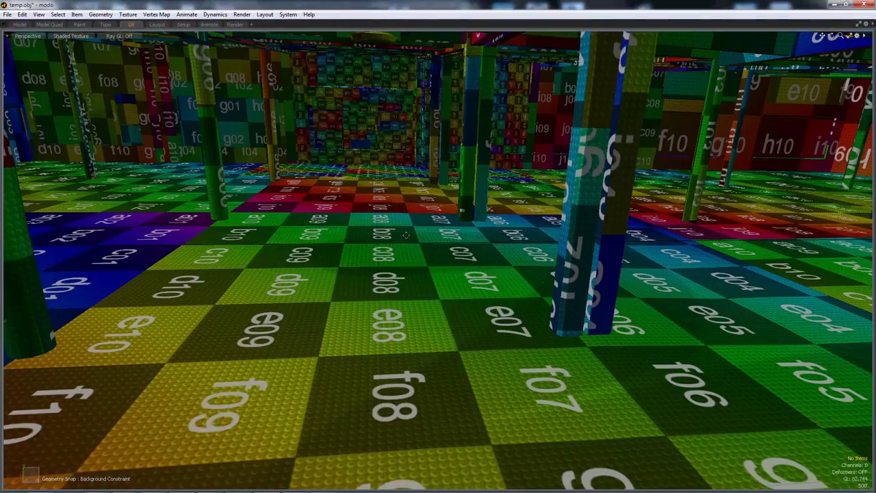
pyautogui.keyDown('alt'); pyautogui.keyDown('shift'); pyautogui.moveTo(406, 235); pyautogui.dragTo(323, 251); pyautogui.keyUp('shift'); pyautogui.keyUp('alt')
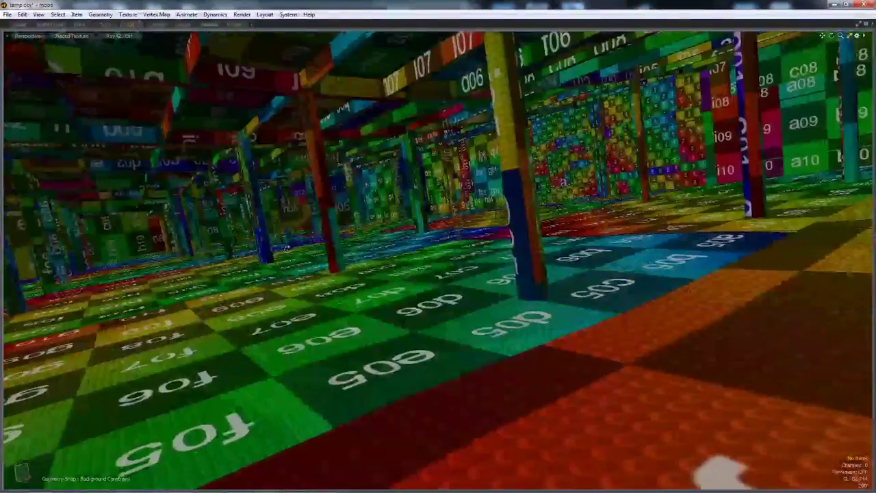
pyautogui.keyDown('alt'); pyautogui.moveTo(287, 248); pyautogui.dragTo(510, 251); pyautogui.keyUp('alt')
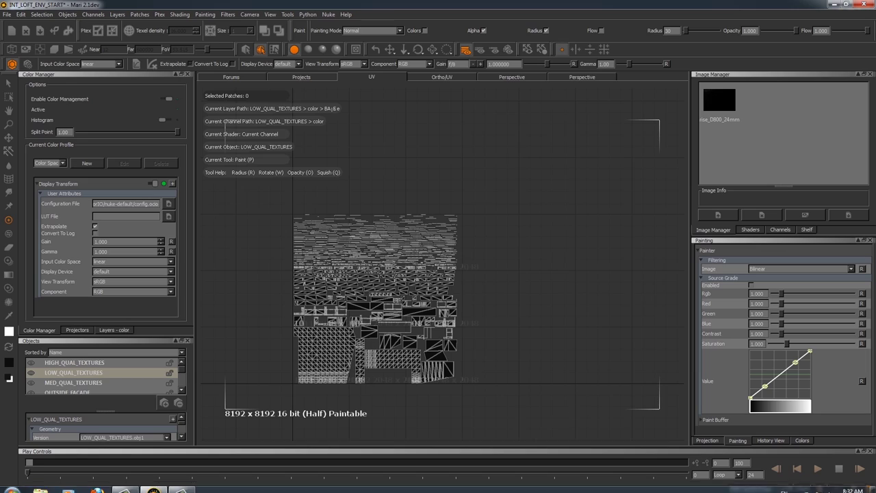
# Step: Switch to Mari and examine the LOW_QUAL_TEXTURES object's wireframe in the perspective view
pyautogui.click(562, 78)
pyautogui.keyDown('alt'); pyautogui.moveTo(453, 240); pyautogui.dragTo(327, 125, button='middle'); pyautogui.keyUp('alt')
pyautogui.keyDown('alt'); pyautogui.moveTo(327, 124); pyautogui.dragTo(487, 212, button='right'); pyautogui.keyUp('alt')
pyautogui.keyDown('alt'); pyautogui.moveTo(487, 211); pyautogui.dragTo(471, 289, button='middle'); pyautogui.keyUp('alt')
pyautogui.keyDown('alt'); pyautogui.moveTo(471, 290); pyautogui.dragTo(467, 288); pyautogui.keyUp('alt')
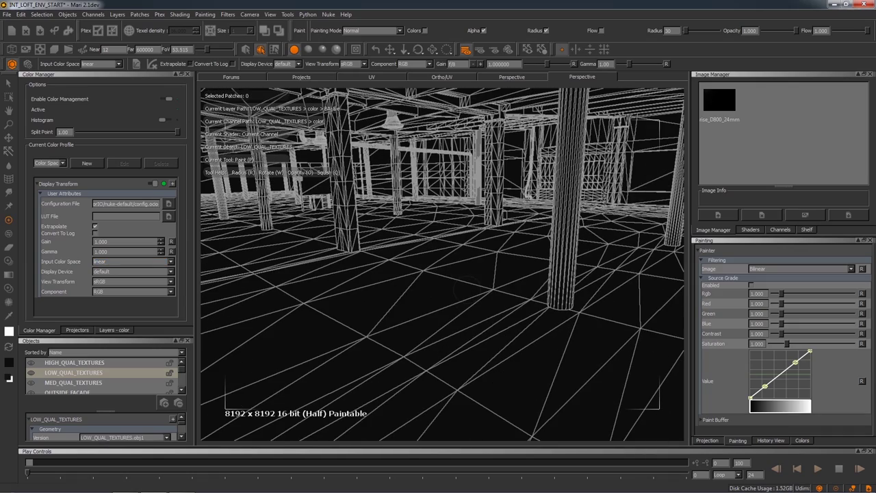
pyautogui.moveTo(452, 335)
pyautogui.keyDown('alt'); pyautogui.mouseDown()
pyautogui.moveTo(401, 342)
pyautogui.moveTo(475, 352)
pyautogui.moveTo(520, 342)
pyautogui.mouseUp(); pyautogui.keyUp('alt')
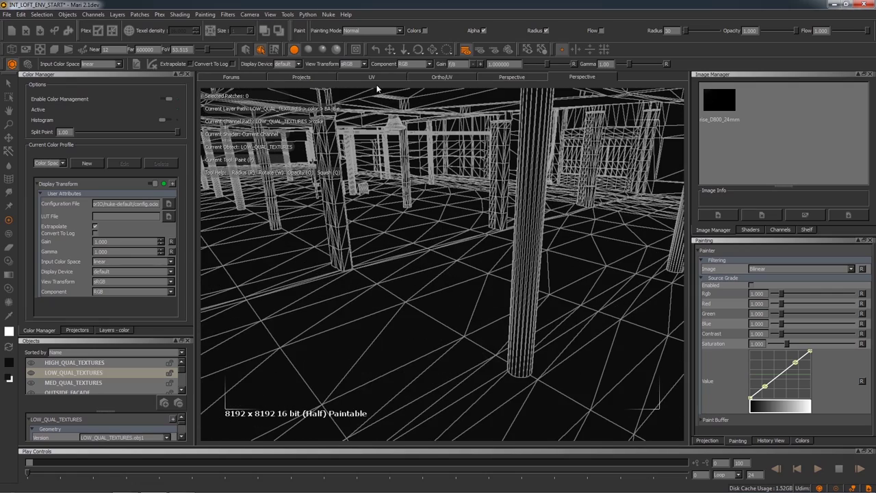
# Step: Make HIGH_QUAL_TEXTURES the current object and examine its UV patches in the UV view
pyautogui.click(65, 362)
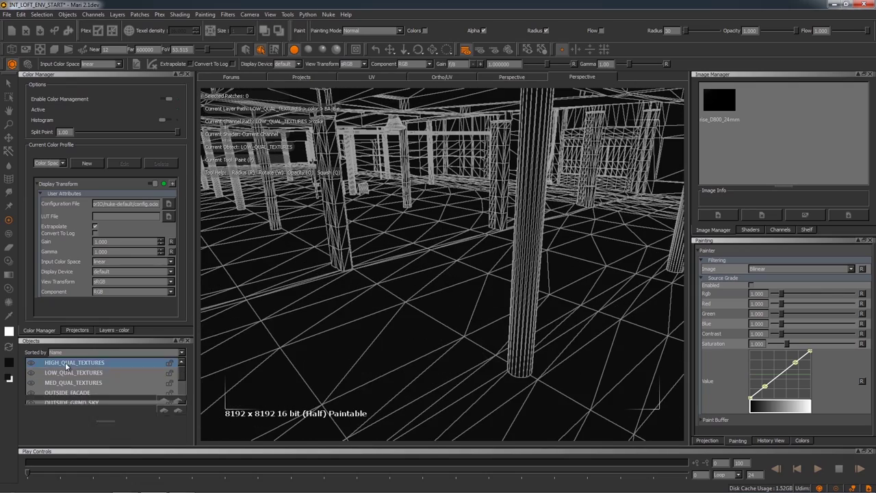
pyautogui.click(378, 76)
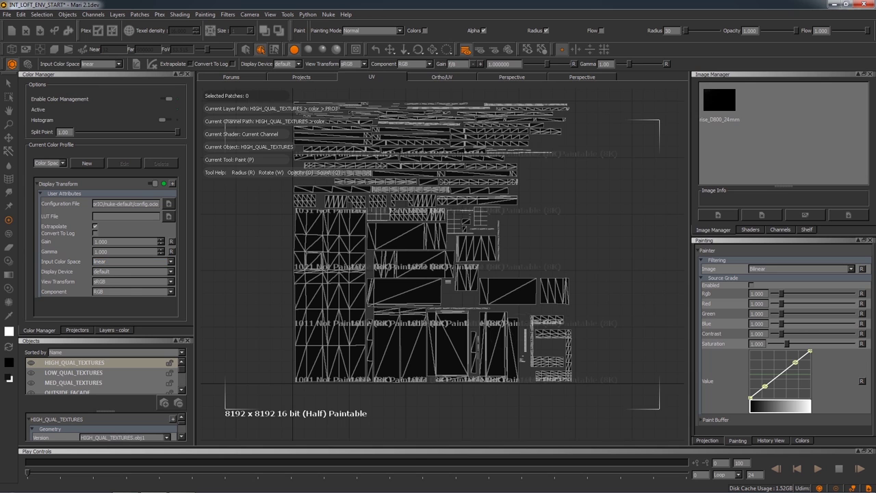
pyautogui.keyDown('alt'); pyautogui.moveTo(500, 300); pyautogui.dragTo(516, 297, button='middle'); pyautogui.keyUp('alt')
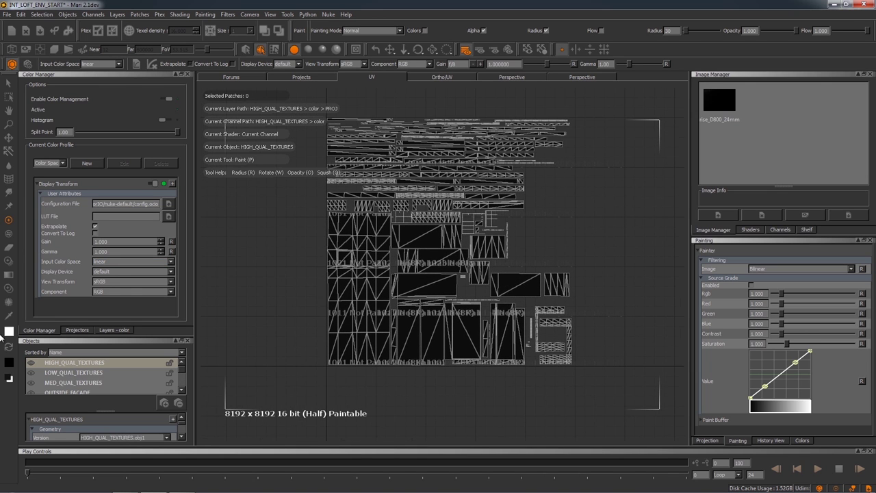
# Step: Make MED_QUAL_TEXTURES and then LOW_QUAL_TEXTURES the current object and examine each object's patch layout in the UV view
pyautogui.click(81, 382)
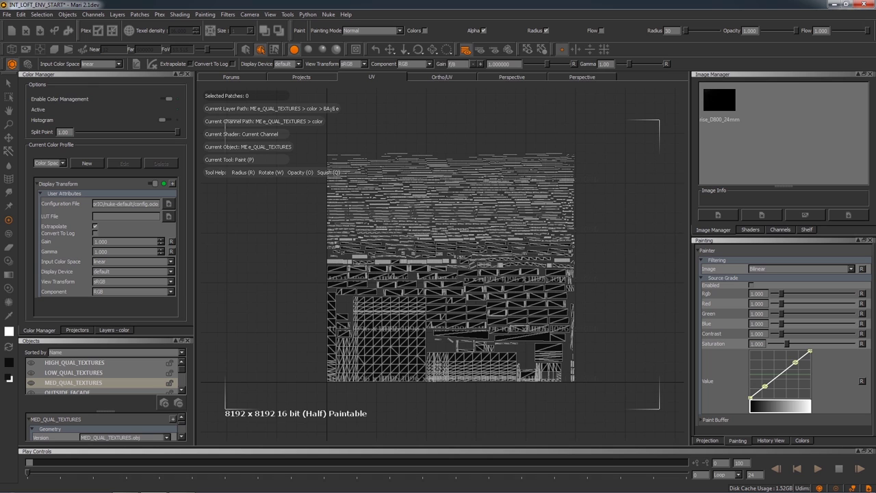
pyautogui.click(96, 376)
pyautogui.keyDown('alt'); pyautogui.moveTo(475, 271); pyautogui.dragTo(557, 237, button='middle'); pyautogui.keyUp('alt')
pyautogui.moveTo(557, 238)
pyautogui.keyDown('alt'); pyautogui.mouseDown(button='right')
pyautogui.moveTo(604, 253)
pyautogui.moveTo(537, 242)
pyautogui.mouseUp(button='right'); pyautogui.keyUp('alt')
pyautogui.moveTo(537, 242)
pyautogui.keyDown('alt'); pyautogui.mouseDown(button='middle')
pyautogui.moveTo(417, 238)
pyautogui.moveTo(362, 213)
pyautogui.mouseUp(button='middle'); pyautogui.keyUp('alt')
pyautogui.keyDown('alt'); pyautogui.moveTo(362, 213); pyautogui.dragTo(483, 313, button='right'); pyautogui.keyUp('alt')
pyautogui.press('p')
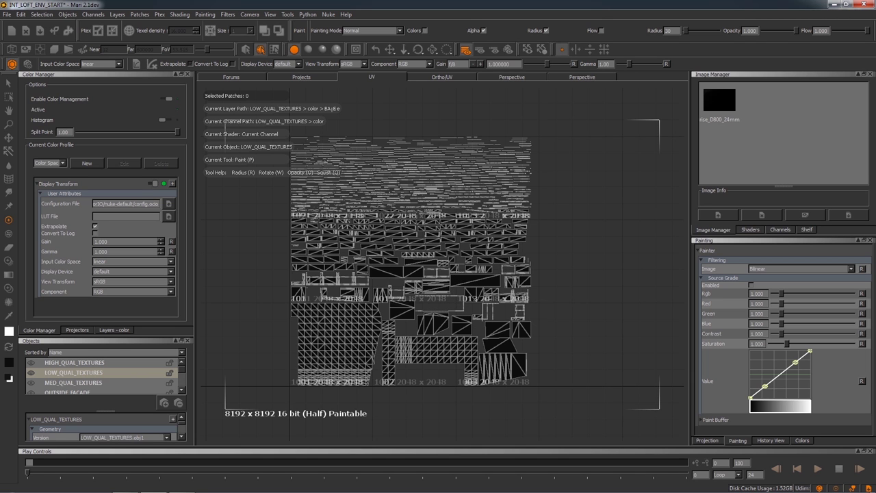
pyautogui.keyDown('alt'); pyautogui.moveTo(451, 290); pyautogui.dragTo(489, 285, button='middle'); pyautogui.keyUp('alt')
pyautogui.keyDown('alt'); pyautogui.moveTo(489, 285); pyautogui.dragTo(522, 282, button='right'); pyautogui.keyUp('alt')
pyautogui.keyDown('alt'); pyautogui.moveTo(523, 282); pyautogui.dragTo(482, 328, button='middle'); pyautogui.keyUp('alt')
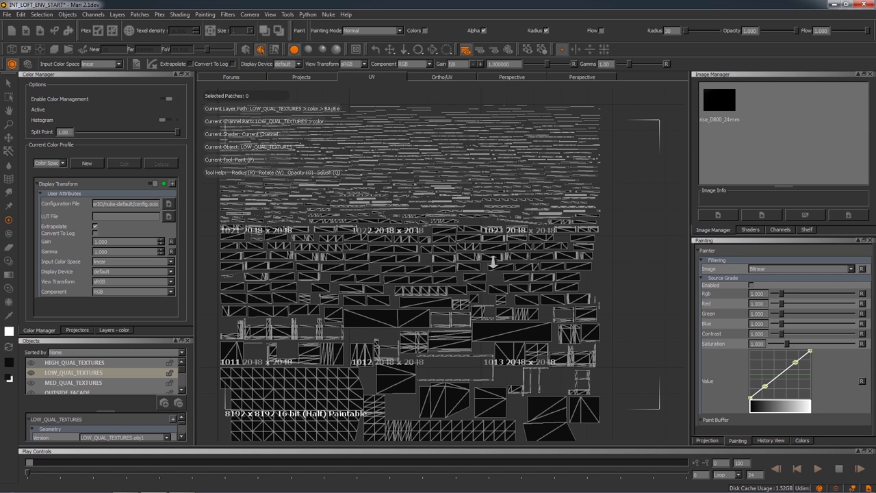
pyautogui.scroll(-3, 449, 253)
pyautogui.keyDown('alt'); pyautogui.moveTo(448, 290); pyautogui.dragTo(447, 282, button='middle'); pyautogui.keyUp('alt')
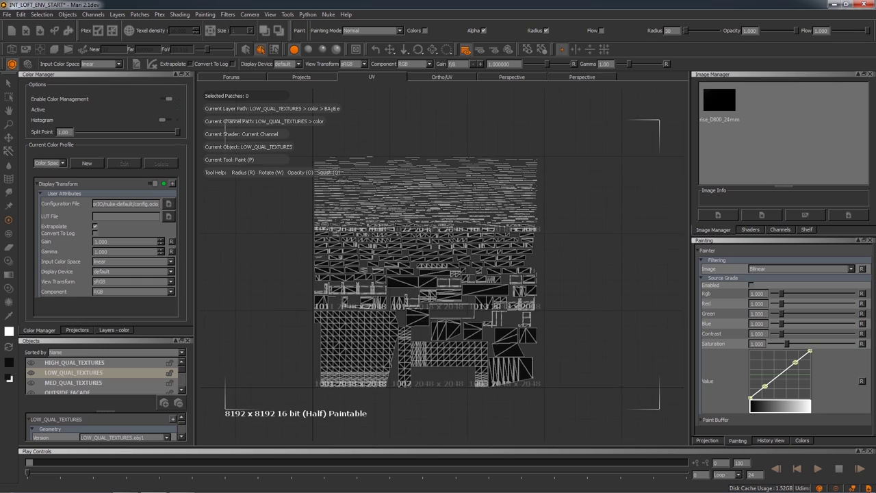
# Step: Examine the LOW_QUAL_TEXTURES wireframe of the loft's floor and columns in the perspective view
pyautogui.click(576, 80)
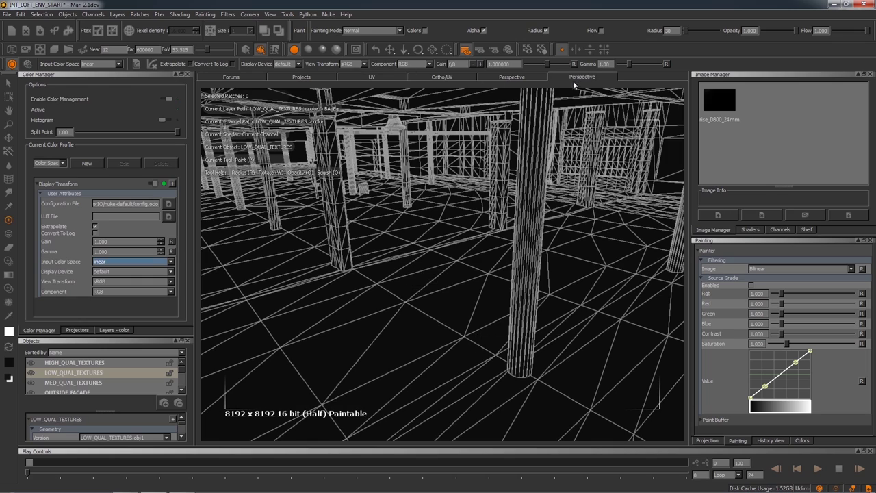
pyautogui.keyDown('alt'); pyautogui.moveTo(441, 312); pyautogui.dragTo(384, 298); pyautogui.keyUp('alt')
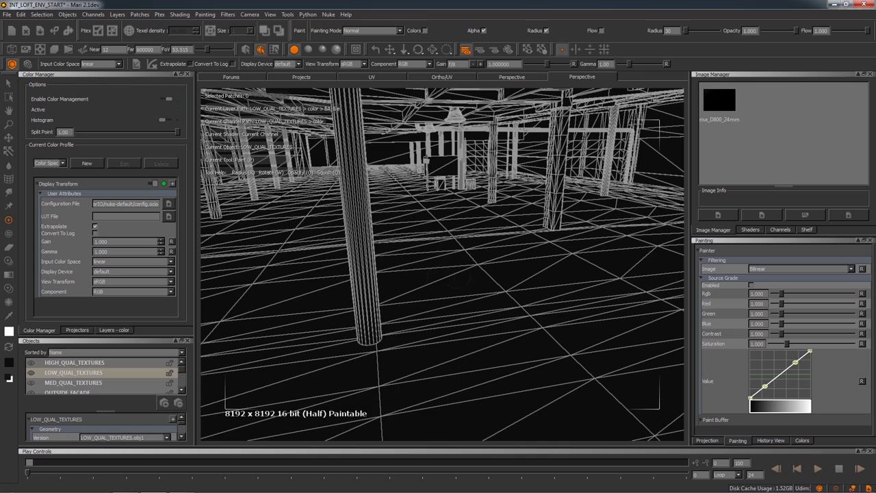
pyautogui.keyDown('alt'); pyautogui.moveTo(250, 268); pyautogui.dragTo(276, 273, button='right'); pyautogui.keyUp('alt')
pyautogui.keyDown('alt'); pyautogui.moveTo(276, 274); pyautogui.dragTo(315, 301, button='middle'); pyautogui.keyUp('alt')
pyautogui.keyDown('alt'); pyautogui.moveTo(314, 301); pyautogui.dragTo(342, 296); pyautogui.keyUp('alt')
pyautogui.keyDown('alt'); pyautogui.moveTo(342, 296); pyautogui.dragTo(335, 310, button='right'); pyautogui.keyUp('alt')
pyautogui.keyDown('alt'); pyautogui.moveTo(335, 310); pyautogui.dragTo(424, 301); pyautogui.keyUp('alt')
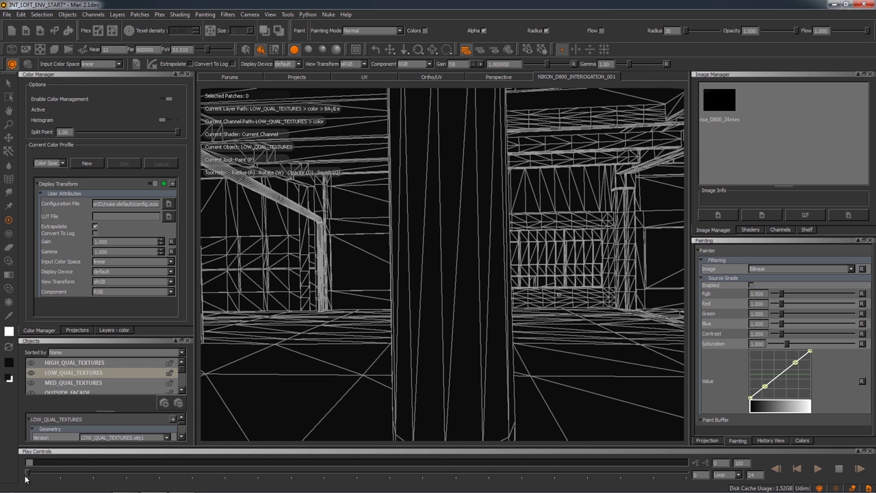
# Step: Go to frame 20 of the NIKON_D800_INTEROGATION_001 camera, make MED_QUAL_TEXTURES current and hide the other objects
pyautogui.moveTo(30, 476); pyautogui.dragTo(159, 482)
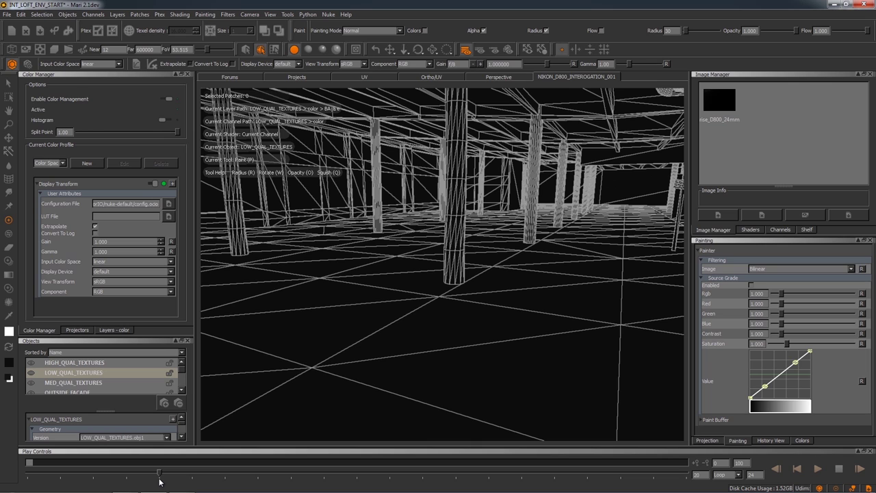
pyautogui.click(30, 374)
pyautogui.click(30, 375)
pyautogui.click(67, 383)
pyautogui.scroll(-1, 68, 383)
pyautogui.click(29, 361)
pyautogui.click(29, 371)
pyautogui.click(29, 383)
pyautogui.scroll(-1, 45, 382)
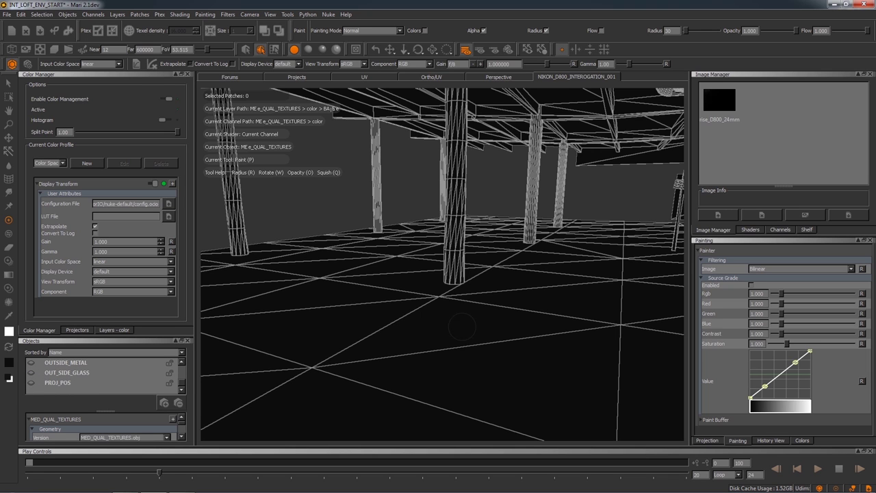
# Step: Load rise_D800_24mm_undistort_clr_calibd_hdrs_v005.0020.exr from the EXR/24mm folder into the Image Manager
pyautogui.rightClick(774, 141)
pyautogui.click(792, 147)
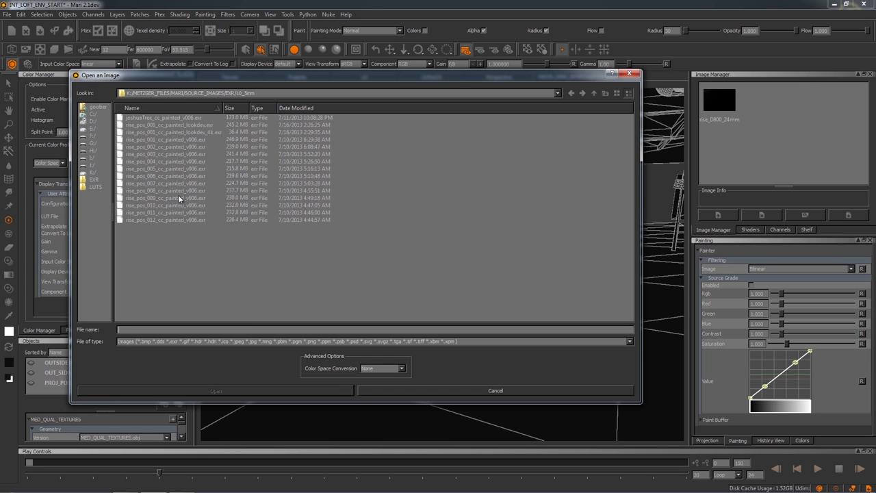
pyautogui.click(94, 180)
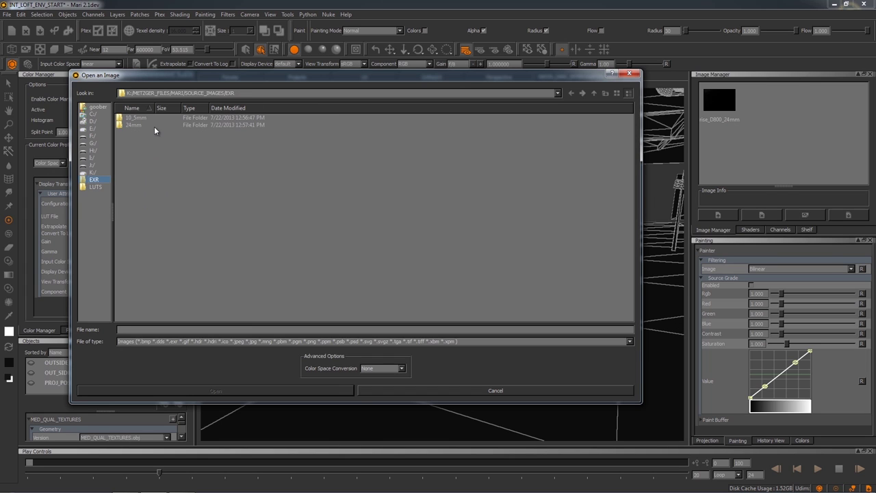
pyautogui.doubleClick(135, 125)
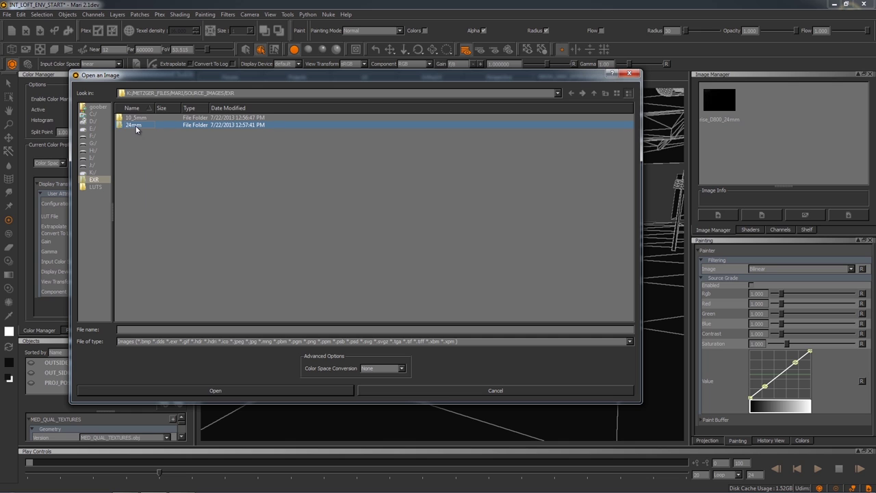
pyautogui.click(199, 197)
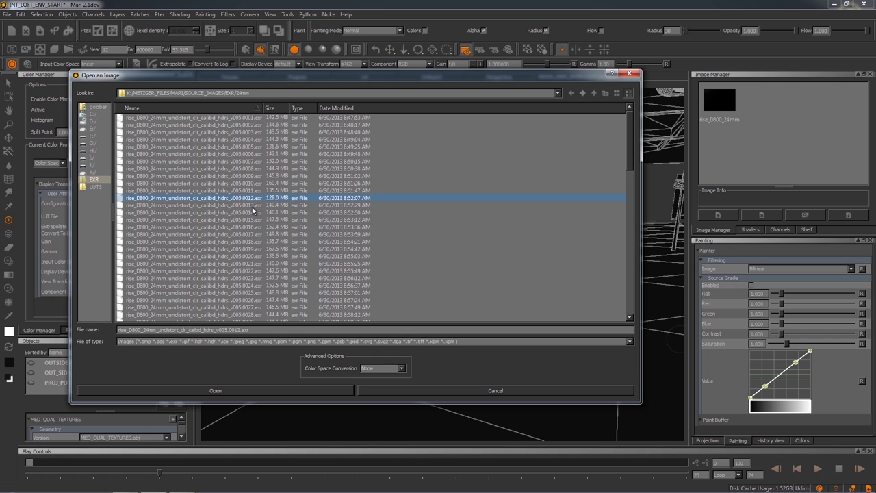
pyautogui.click(248, 242)
pyautogui.click(249, 256)
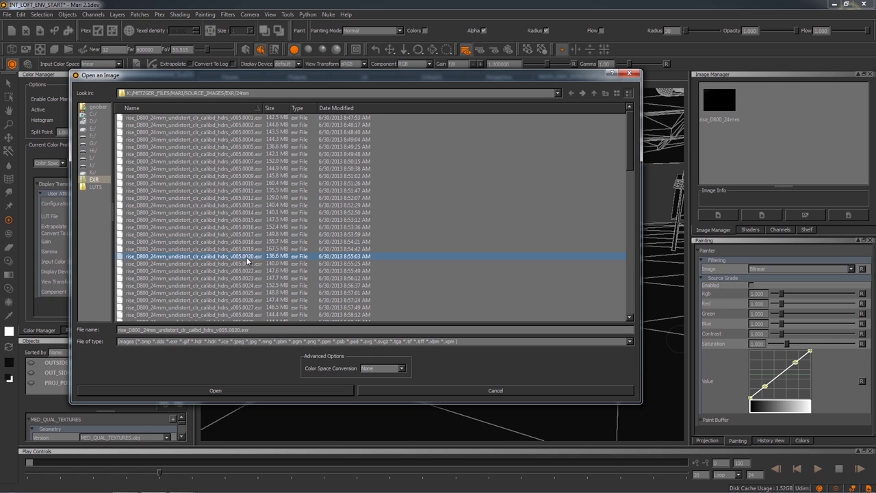
pyautogui.click(312, 392)
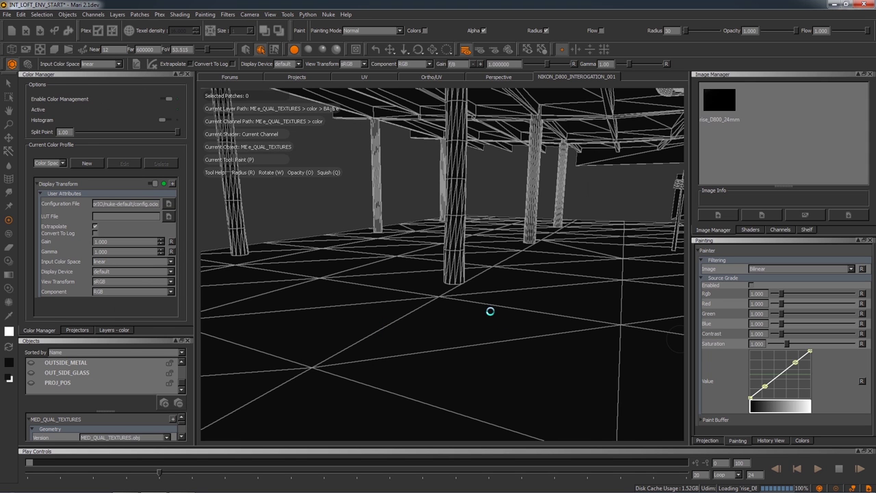
# Step: Line up the loaded loft photo with the geometry using Paint Through and paint a first stroke on the floor
pyautogui.press('z')
pyautogui.moveTo(419, 265)
pyautogui.keyDown('alt'); pyautogui.mouseDown()
pyautogui.moveTo(404, 281)
pyautogui.moveTo(389, 276)
pyautogui.moveTo(338, 317)
pyautogui.mouseUp(); pyautogui.keyUp('alt')
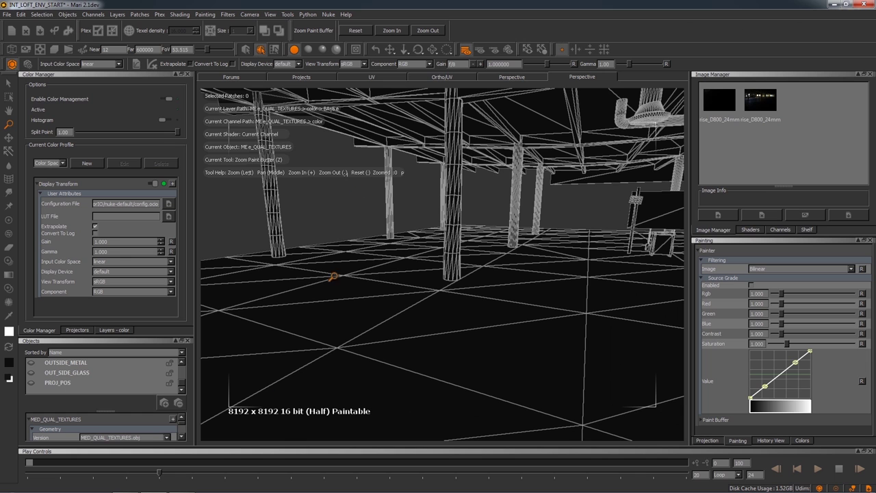
pyautogui.press('p')
pyautogui.moveTo(501, 303)
pyautogui.mouseDown()
pyautogui.moveTo(510, 277)
pyautogui.moveTo(438, 263)
pyautogui.mouseUp()
pyautogui.keyDown('ctrl'); pyautogui.keyDown('shift'); pyautogui.moveTo(528, 239); pyautogui.dragTo(418, 252); pyautogui.keyUp('shift'); pyautogui.keyUp('ctrl')
pyautogui.moveTo(527, 260)
pyautogui.keyDown('ctrl'); pyautogui.keyDown('shift'); pyautogui.mouseDown()
pyautogui.moveTo(452, 266)
pyautogui.moveTo(401, 250)
pyautogui.moveTo(564, 267)
pyautogui.mouseUp(); pyautogui.keyUp('shift'); pyautogui.keyUp('ctrl')
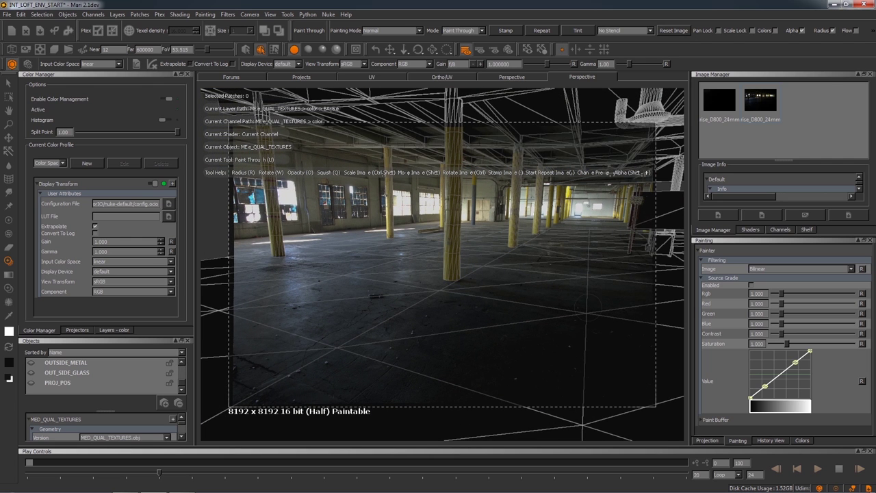
pyautogui.moveTo(535, 297)
pyautogui.mouseDown()
pyautogui.moveTo(418, 323)
pyautogui.moveTo(456, 319)
pyautogui.mouseUp()
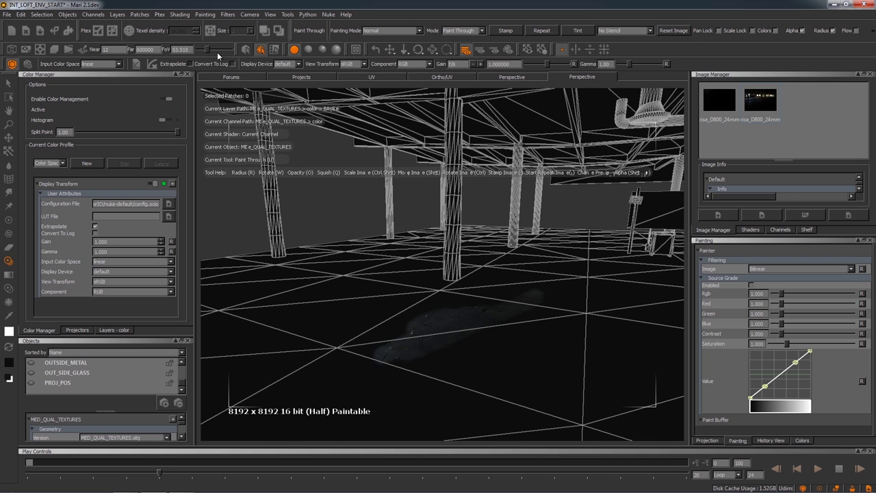
# Step: Set the display gain to 3.732, paint the photo through onto the floor, columns and beams, and turn off the wireframe
pyautogui.moveTo(546, 64); pyautogui.dragTo(553, 63)
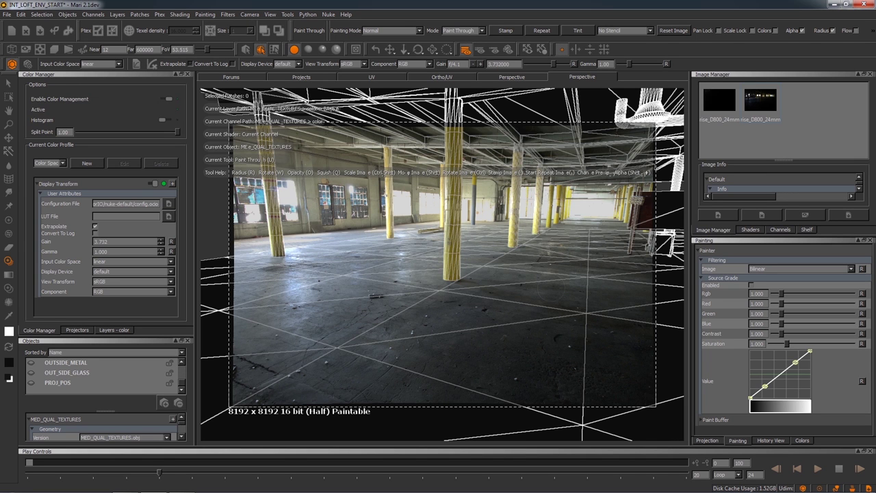
pyautogui.press('r')
pyautogui.moveTo(491, 319)
pyautogui.mouseDown()
pyautogui.moveTo(546, 319)
pyautogui.moveTo(417, 348)
pyautogui.moveTo(431, 370)
pyautogui.mouseUp()
pyautogui.moveTo(431, 308)
pyautogui.mouseDown()
pyautogui.moveTo(349, 336)
pyautogui.moveTo(479, 349)
pyautogui.moveTo(565, 297)
pyautogui.moveTo(609, 329)
pyautogui.moveTo(575, 271)
pyautogui.moveTo(530, 239)
pyautogui.moveTo(440, 219)
pyautogui.moveTo(473, 172)
pyautogui.moveTo(575, 179)
pyautogui.moveTo(412, 171)
pyautogui.mouseUp()
pyautogui.moveTo(383, 140)
pyautogui.mouseDown()
pyautogui.moveTo(315, 247)
pyautogui.moveTo(246, 301)
pyautogui.mouseUp()
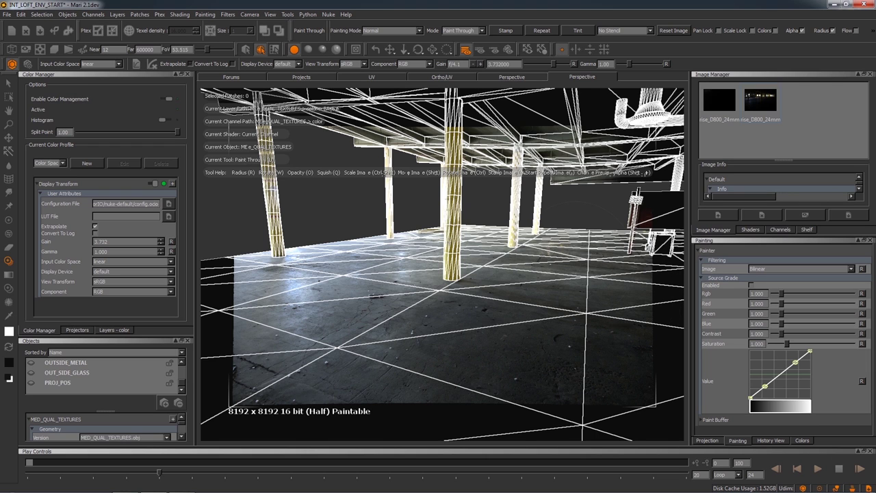
pyautogui.click(11, 49)
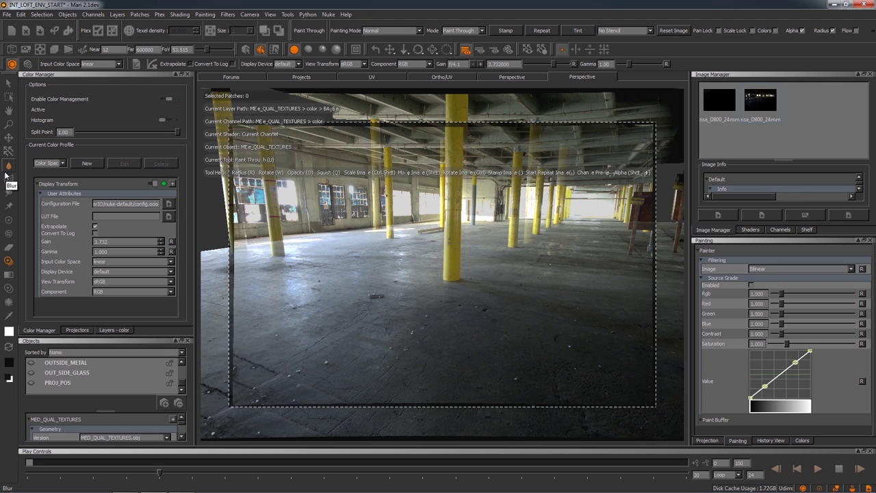
# Step: Examine the GPU preferences for baking, depth projection and virtual textures
pyautogui.click(22, 14)
pyautogui.click(40, 50)
pyautogui.click(346, 46)
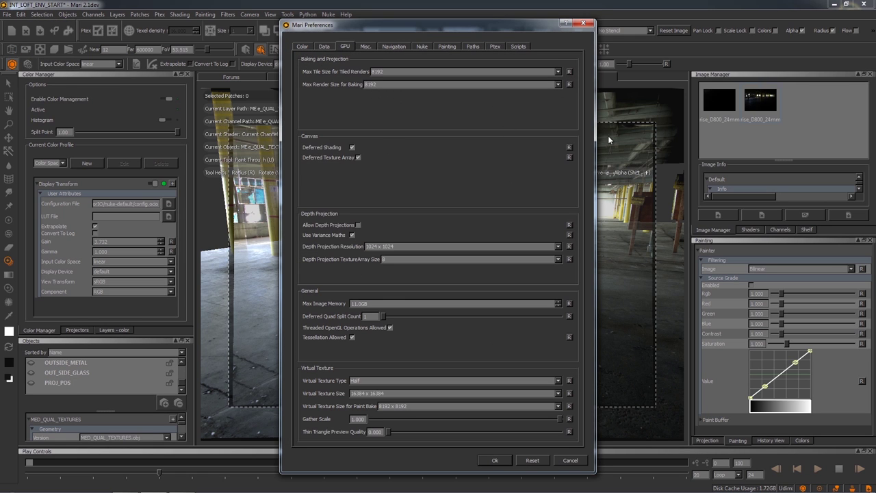
pyautogui.click(579, 460)
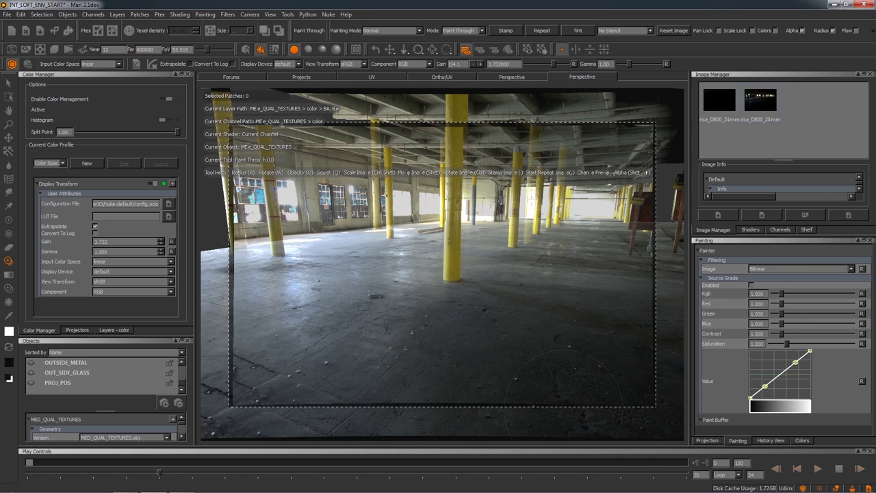
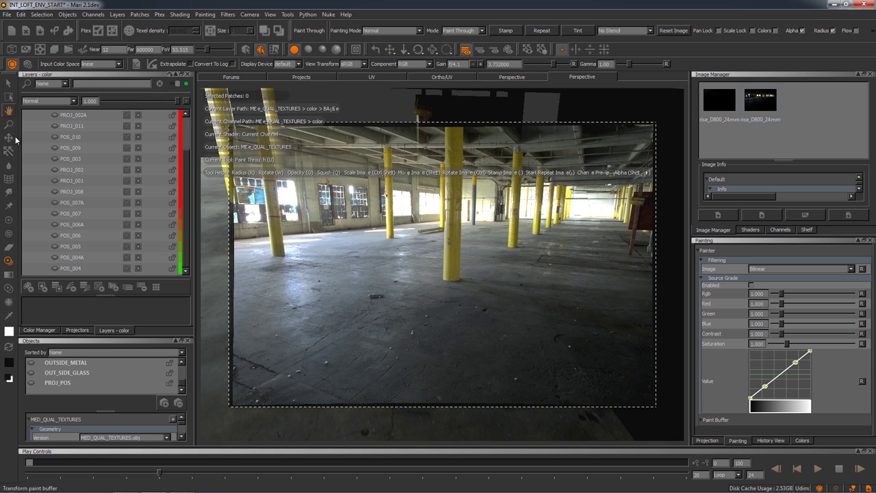
# Step: Show the PROJ_POS object with the Paint tool active, examine its position markers on the loft floor, and hide it again
pyautogui.click(8, 220)
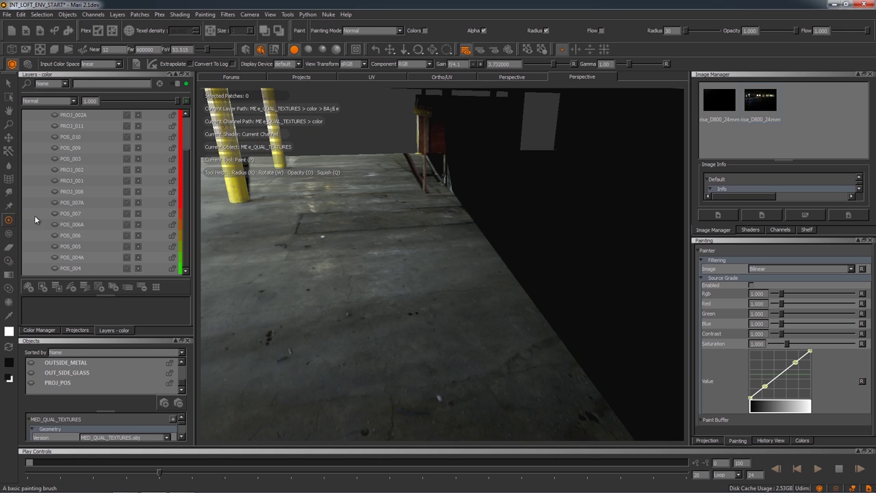
pyautogui.click(29, 385)
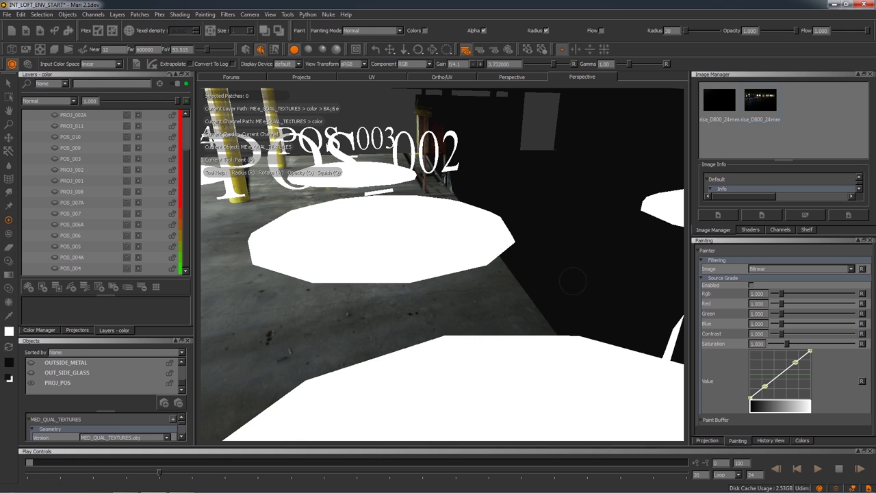
pyautogui.keyDown('alt'); pyautogui.moveTo(466, 241); pyautogui.dragTo(417, 260); pyautogui.keyUp('alt')
pyautogui.keyDown('alt'); pyautogui.moveTo(417, 261); pyautogui.dragTo(478, 271, button='right'); pyautogui.keyUp('alt')
pyautogui.keyDown('alt'); pyautogui.moveTo(478, 273); pyautogui.dragTo(479, 246); pyautogui.keyUp('alt')
pyautogui.keyDown('alt'); pyautogui.moveTo(479, 247); pyautogui.dragTo(609, 251, button='middle'); pyautogui.keyUp('alt')
pyautogui.keyDown('alt'); pyautogui.moveTo(609, 250); pyautogui.dragTo(383, 248); pyautogui.keyUp('alt')
pyautogui.keyDown('alt'); pyautogui.moveTo(384, 248); pyautogui.dragTo(357, 235, button='right'); pyautogui.keyUp('alt')
pyautogui.hotkey('ctrl', 'z')
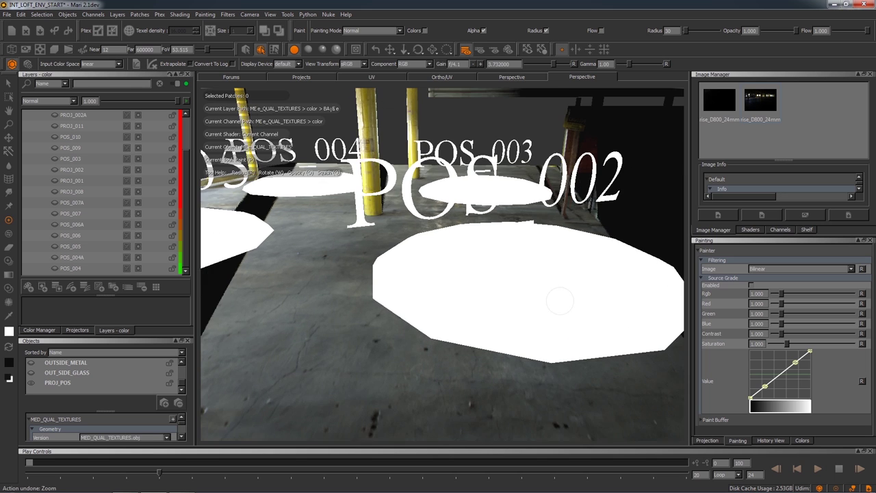
pyautogui.keyDown('alt'); pyautogui.moveTo(518, 281); pyautogui.dragTo(393, 282); pyautogui.keyUp('alt')
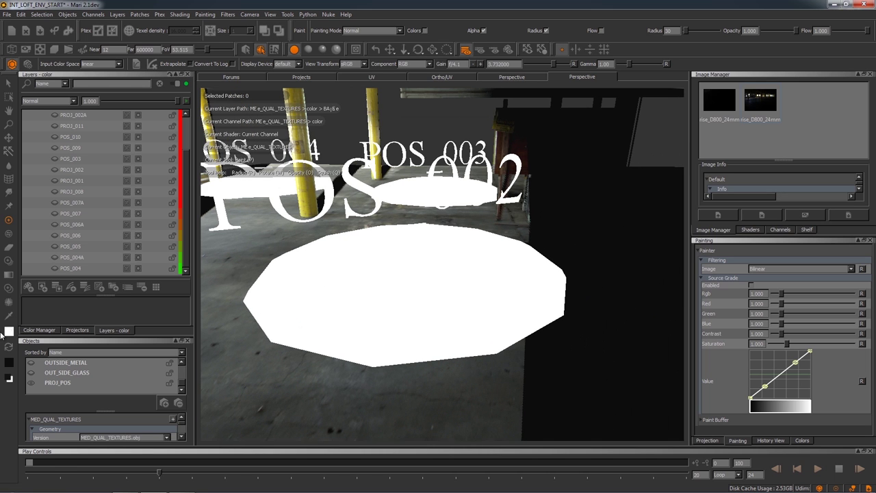
pyautogui.click(31, 382)
# Step: Duplicate the PROJ_002 layer above the BAKED layer and collapse the SPHERE_PROJ group
pyautogui.scroll(3, 95, 177)
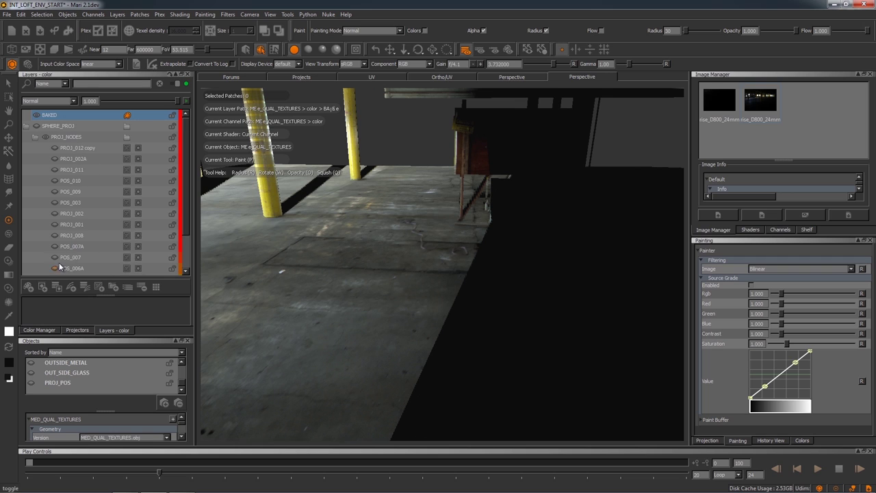
pyautogui.click(76, 215)
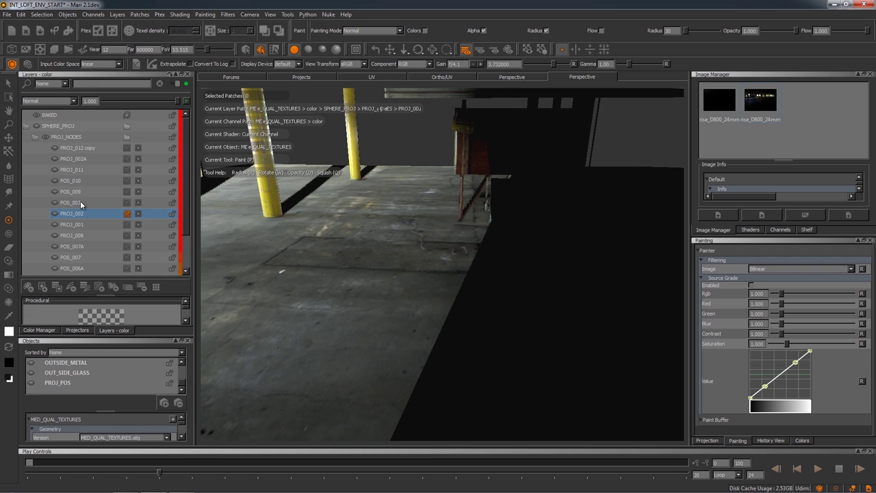
pyautogui.click(50, 115)
pyautogui.hotkey('ctrl', 'v')
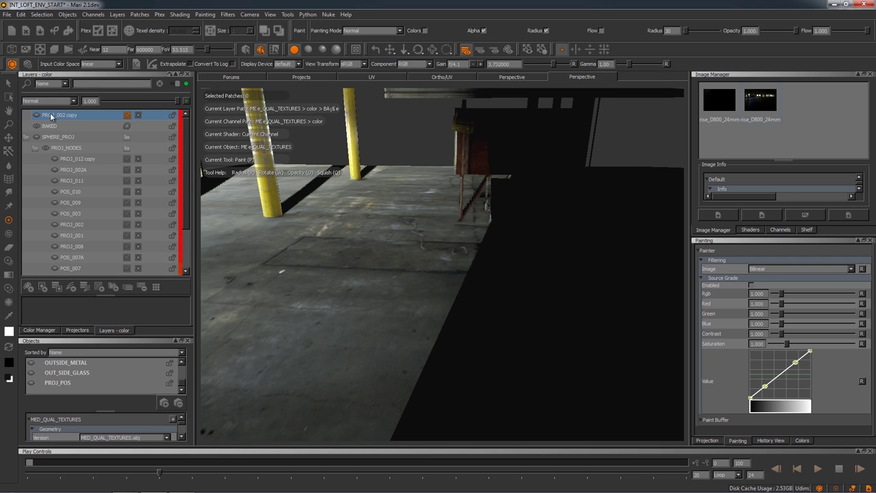
pyautogui.click(26, 138)
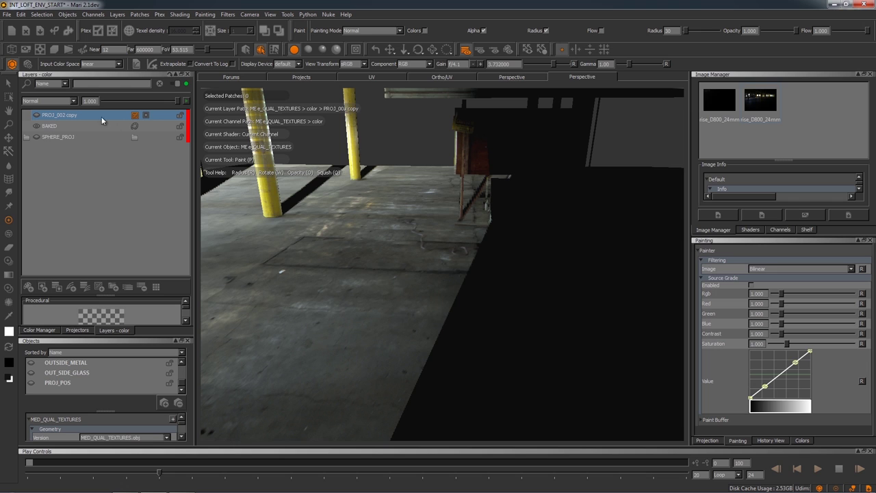
# Step: Remove the layer mask from the PROJ_002 copy
pyautogui.rightClick(77, 115)
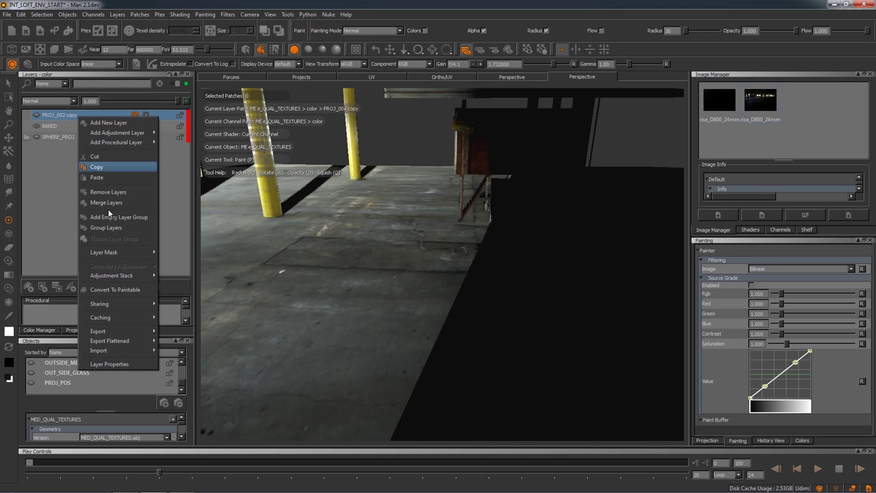
pyautogui.moveTo(132, 250)
pyautogui.click(200, 275)
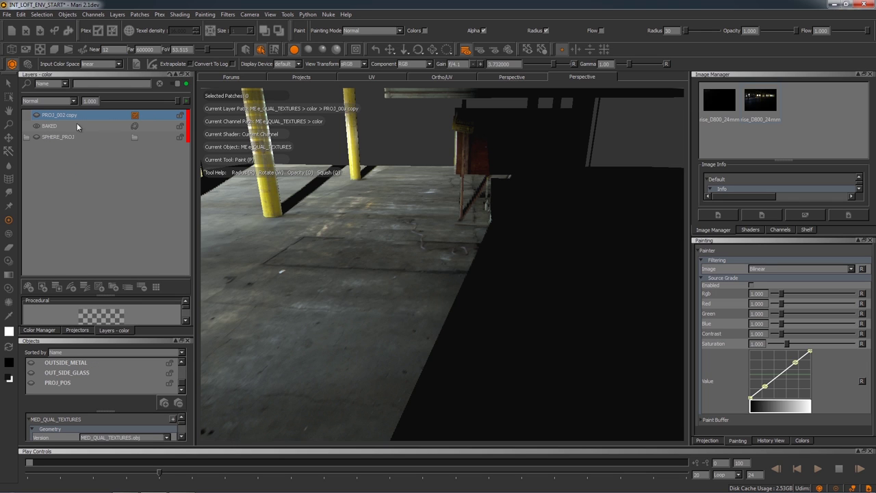
# Step: Load rise_pos_002_cc_painted_v006.exr from the EXR/10_5mm folder as the spherical image of the PROJ_002 copy layer
pyautogui.moveTo(108, 296); pyautogui.dragTo(111, 211)
pyautogui.click(134, 247)
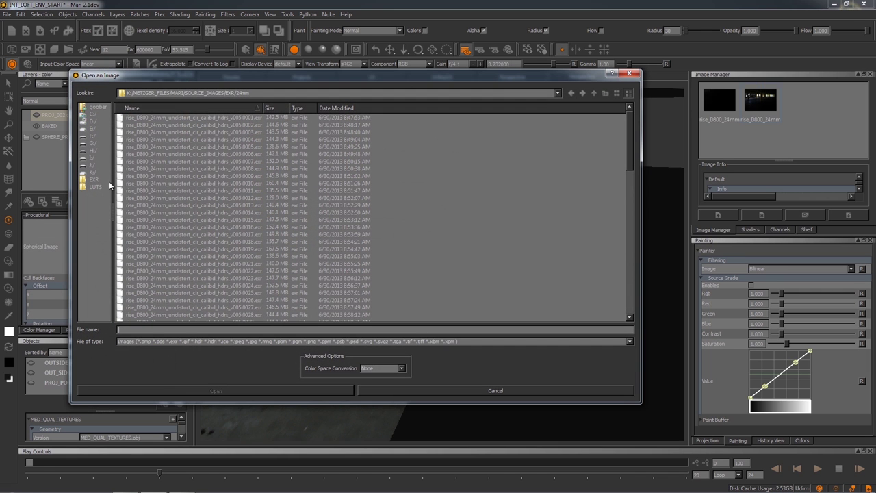
pyautogui.click(94, 179)
pyautogui.doubleClick(138, 119)
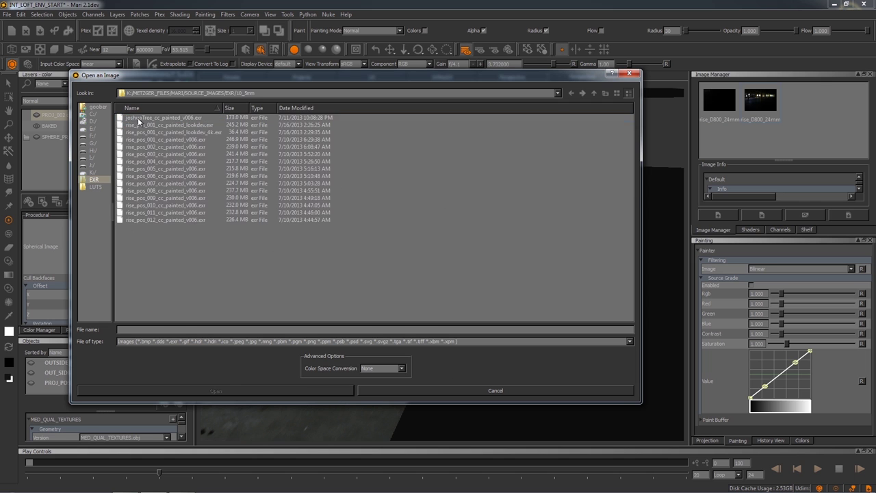
pyautogui.click(161, 168)
pyautogui.click(163, 153)
pyautogui.click(162, 149)
pyautogui.doubleClick(164, 148)
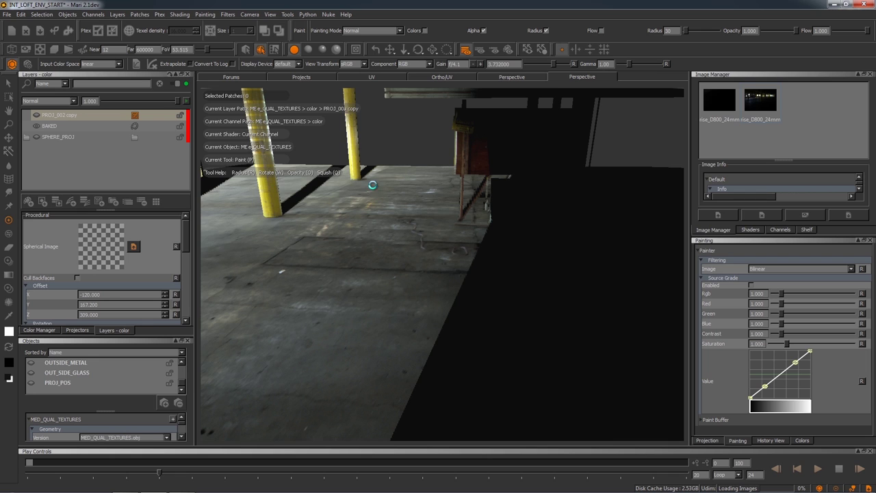
pyautogui.click(36, 116)
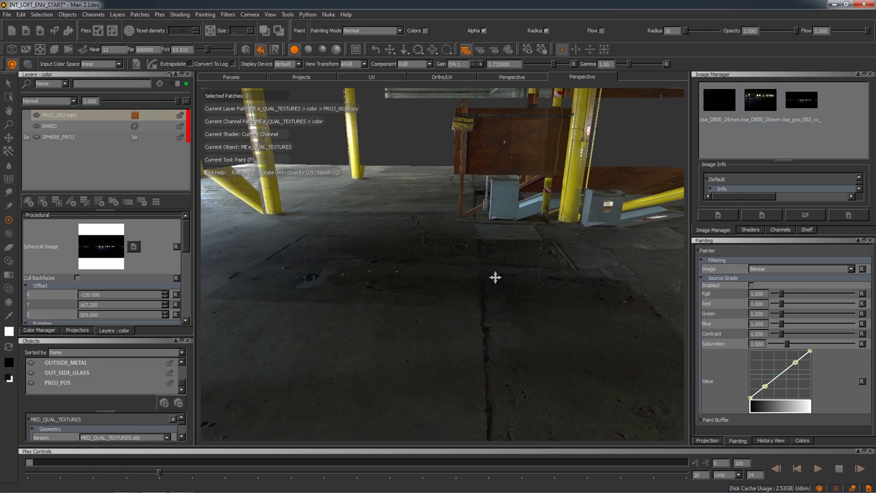
# Step: Examine how the new spherical image projects onto the loft floor, yellow columns and gray boxes from several angles
pyautogui.keyDown('alt'); pyautogui.moveTo(495, 277); pyautogui.dragTo(393, 262, button='middle'); pyautogui.keyUp('alt')
pyautogui.keyDown('alt'); pyautogui.moveTo(393, 262); pyautogui.dragTo(397, 303); pyautogui.keyUp('alt')
pyautogui.moveTo(397, 303)
pyautogui.keyDown('alt'); pyautogui.mouseDown(button='right')
pyautogui.moveTo(577, 289)
pyautogui.moveTo(537, 290)
pyautogui.mouseUp(button='right'); pyautogui.keyUp('alt')
pyautogui.keyDown('alt'); pyautogui.moveTo(537, 290); pyautogui.dragTo(594, 276, button='middle'); pyautogui.keyUp('alt')
pyautogui.moveTo(595, 276)
pyautogui.keyDown('alt'); pyautogui.mouseDown(button='right')
pyautogui.moveTo(528, 283)
pyautogui.moveTo(502, 272)
pyautogui.mouseUp(button='right'); pyautogui.keyUp('alt')
pyautogui.keyDown('alt'); pyautogui.moveTo(502, 271); pyautogui.dragTo(473, 260); pyautogui.keyUp('alt')
pyautogui.moveTo(472, 259)
pyautogui.keyDown('alt'); pyautogui.mouseDown(button='right')
pyautogui.moveTo(483, 256)
pyautogui.moveTo(451, 294)
pyautogui.moveTo(502, 270)
pyautogui.moveTo(438, 325)
pyautogui.mouseUp(button='right'); pyautogui.keyUp('alt')
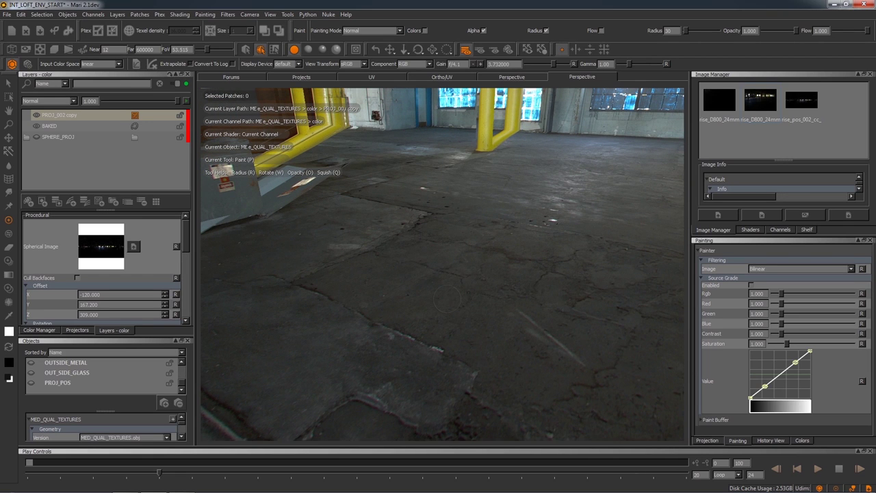
pyautogui.keyDown('alt'); pyautogui.moveTo(430, 268); pyautogui.dragTo(216, 259); pyautogui.keyUp('alt')
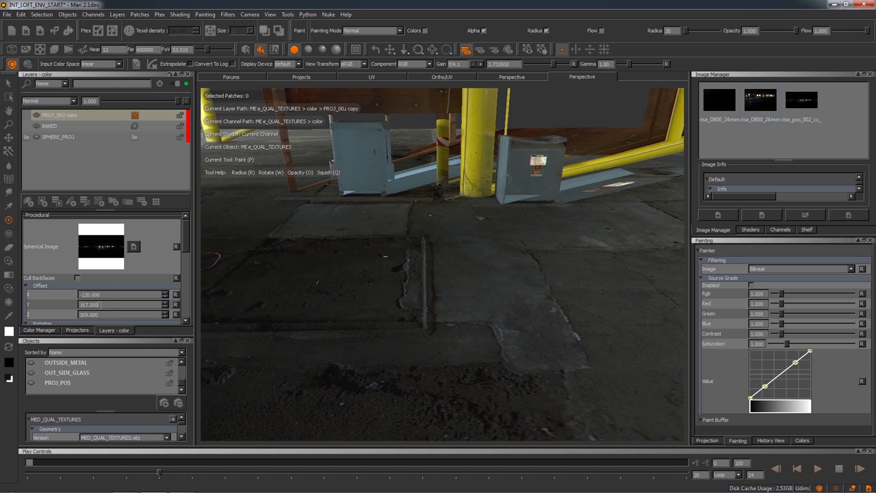
# Step: Raise the Y offset of the PROJ_002 copy spherical projection to 187.2
pyautogui.scroll(-1, 103, 305)
pyautogui.scroll(3, 103, 305)
pyautogui.scroll(-2, 103, 304)
pyautogui.scroll(2, 103, 304)
pyautogui.scroll(-1, 103, 305)
pyautogui.press('Up')
pyautogui.press('Up')
pyautogui.press('Up')
pyautogui.press('Up')
pyautogui.press('Up')
pyautogui.press('Up')
pyautogui.press('Up')
pyautogui.press('Up')
pyautogui.press('Up')
pyautogui.press('Up')
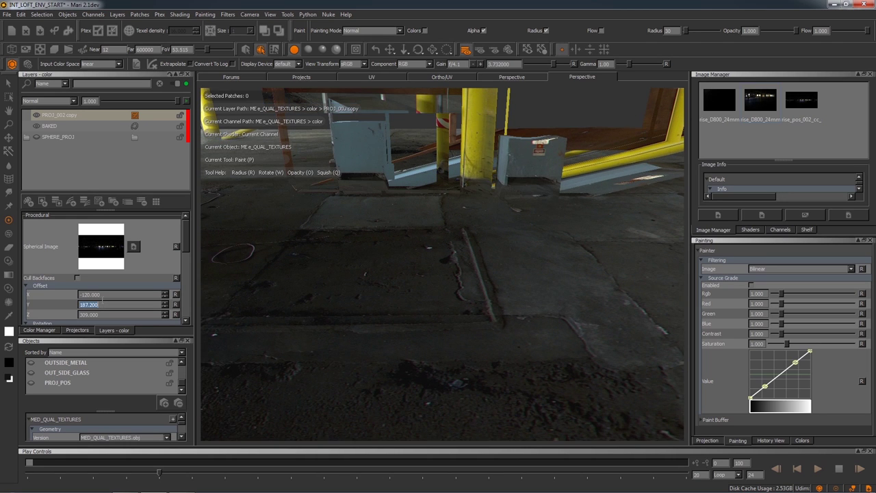
# Step: Try an X offset of -130 on the spherical projection and undo it
pyautogui.press('Up')
pyautogui.press('Up')
pyautogui.press('Up')
pyautogui.press('Up')
pyautogui.press('Up')
pyautogui.press('Up')
pyautogui.press('Up')
pyautogui.press('Up')
pyautogui.press('Up')
pyautogui.press('Up')
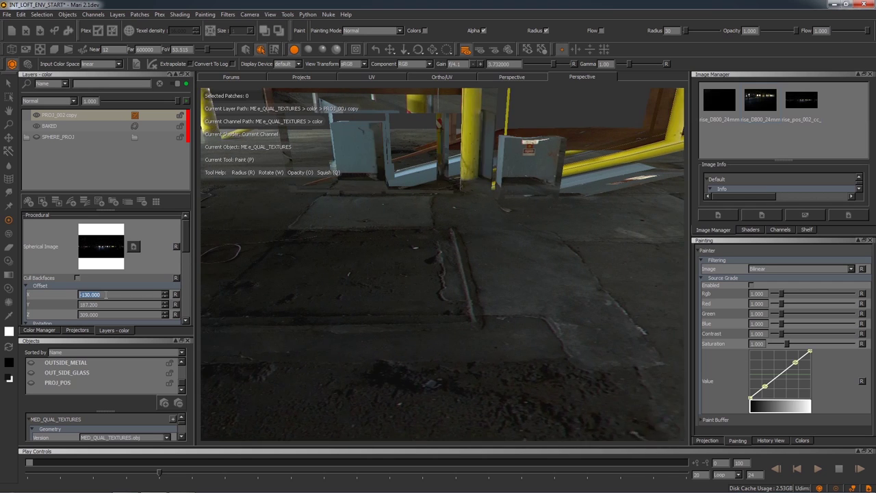
pyautogui.hotkey('ctrl', 'z')
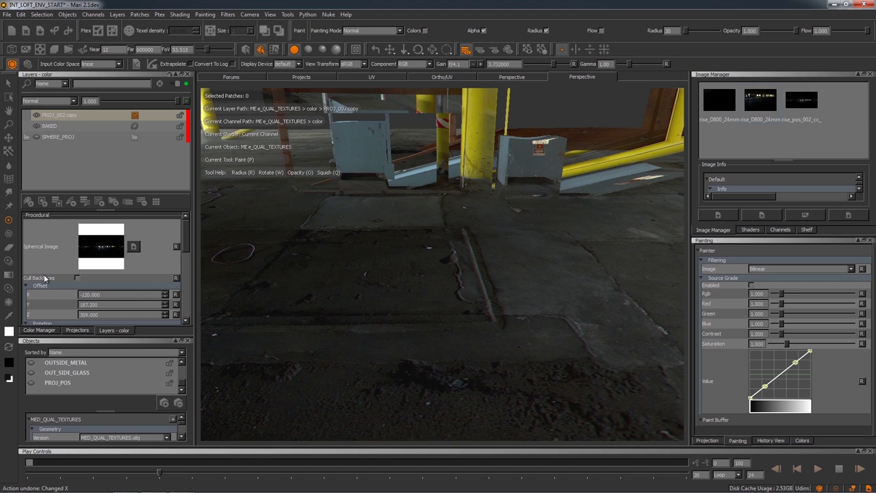
# Step: Try a Y rotation of -332.186 on the spherical projection, and undo the rotation and the Y offset change
pyautogui.scroll(-2, 47, 287)
pyautogui.moveTo(87, 287); pyautogui.dragTo(225, 96)
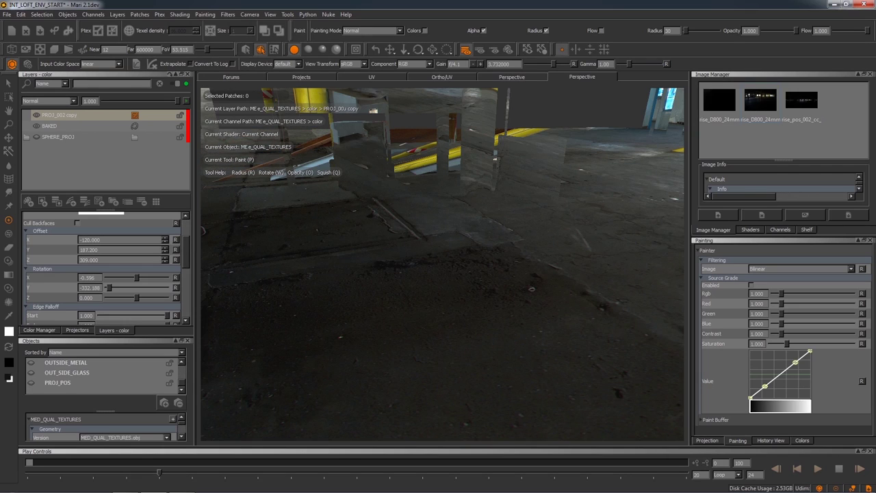
pyautogui.hotkey('ctrl', 'z')
# Step: Set the PROJ_002 copy layer's opacity to 0 and view the baked floor texture beneath it
pyautogui.keyDown('alt'); pyautogui.moveTo(304, 219); pyautogui.dragTo(357, 248); pyautogui.keyUp('alt')
pyautogui.keyDown('alt'); pyautogui.moveTo(357, 248); pyautogui.dragTo(330, 227, button='middle'); pyautogui.keyUp('alt')
pyautogui.keyDown('alt'); pyautogui.moveTo(330, 227); pyautogui.dragTo(323, 223, button='right'); pyautogui.keyUp('alt')
pyautogui.keyDown('alt'); pyautogui.moveTo(323, 223); pyautogui.dragTo(433, 227, button='middle'); pyautogui.keyUp('alt')
pyautogui.moveTo(179, 101); pyautogui.dragTo(65, 101)
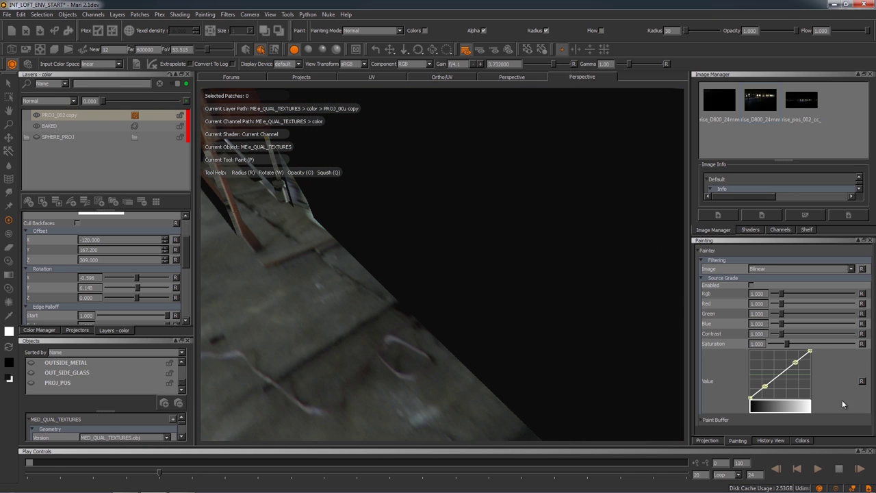
pyautogui.keyDown('alt'); pyautogui.moveTo(457, 250); pyautogui.dragTo(495, 252, button='middle'); pyautogui.keyUp('alt')
pyautogui.keyDown('alt'); pyautogui.moveTo(495, 252); pyautogui.dragTo(397, 209); pyautogui.keyUp('alt')
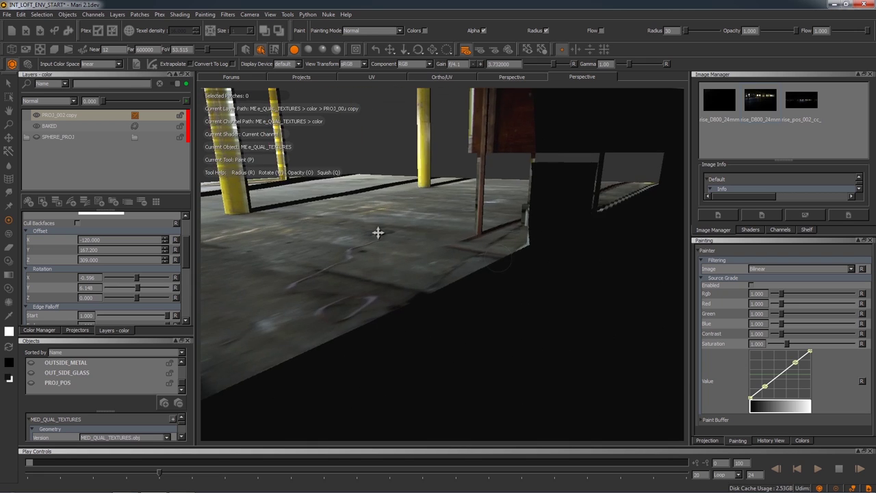
pyautogui.keyDown('alt'); pyautogui.moveTo(397, 209); pyautogui.dragTo(493, 250, button='middle'); pyautogui.keyUp('alt')
# Step: Add a Hide All mask to the PROJ_002 copy layer and set the layer's opacity back to 1
pyautogui.rightClick(81, 114)
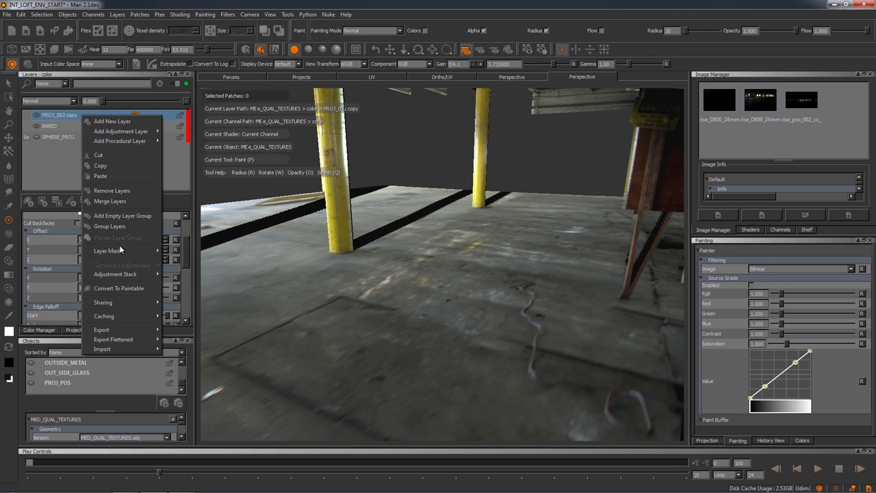
pyautogui.moveTo(118, 251)
pyautogui.moveTo(198, 252)
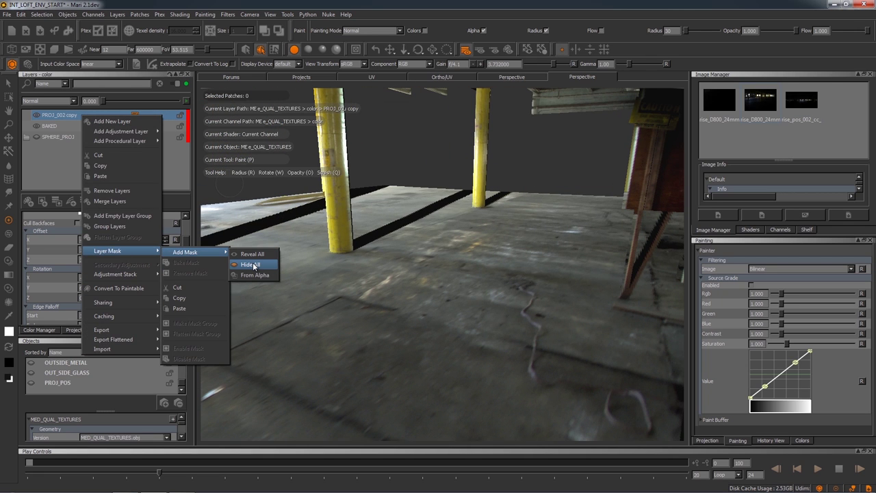
pyautogui.click(251, 264)
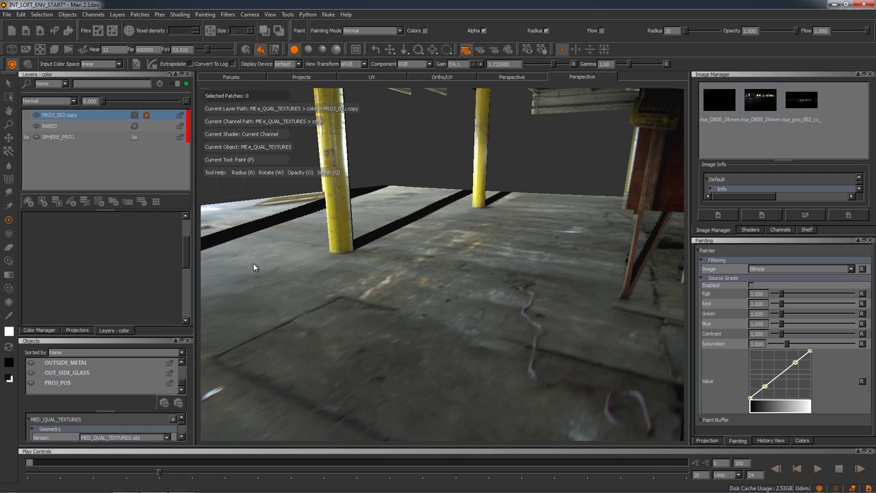
pyautogui.moveTo(104, 101); pyautogui.dragTo(228, 115)
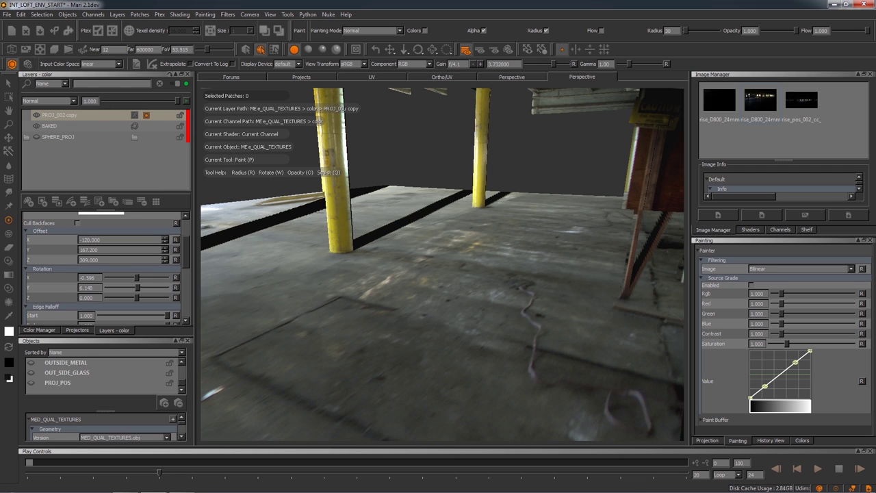
# Step: Enlarge the brush radius to 124 and paint white on the mask across the floor to reveal the PROJ_002 copy projection
pyautogui.keyDown('alt'); pyautogui.moveTo(484, 281); pyautogui.dragTo(541, 250); pyautogui.keyUp('alt')
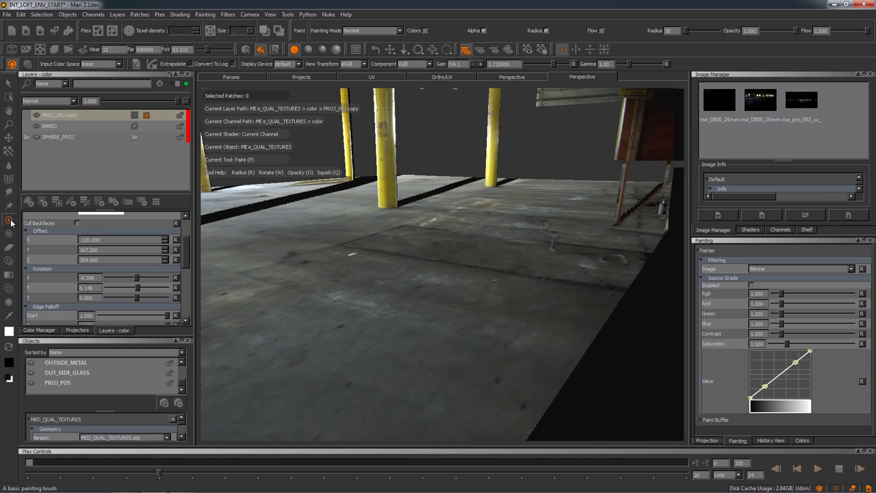
pyautogui.moveTo(358, 299)
pyautogui.keyDown('alt'); pyautogui.mouseDown()
pyautogui.moveTo(448, 329)
pyautogui.moveTo(505, 313)
pyautogui.moveTo(426, 301)
pyautogui.moveTo(602, 275)
pyautogui.mouseUp(); pyautogui.keyUp('alt')
pyautogui.press('r')
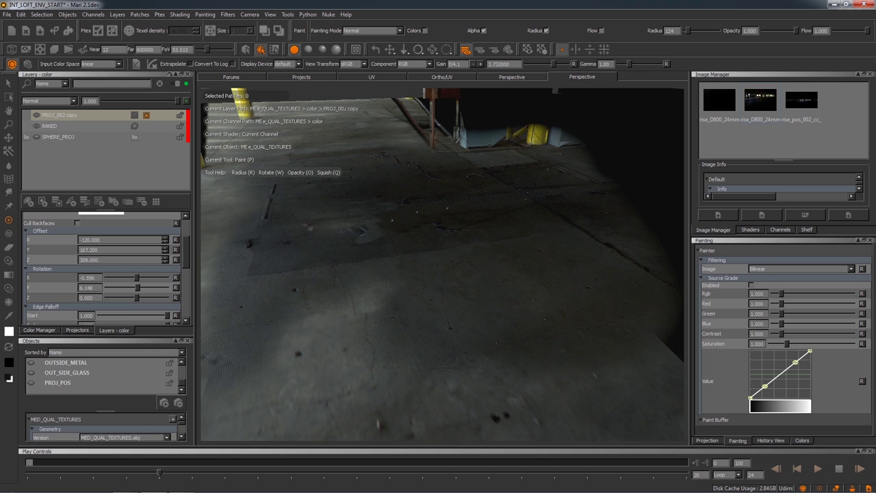
pyautogui.moveTo(222, 291)
pyautogui.mouseDown()
pyautogui.moveTo(332, 329)
pyautogui.moveTo(284, 373)
pyautogui.moveTo(356, 378)
pyautogui.moveTo(277, 418)
pyautogui.moveTo(589, 383)
pyautogui.mouseUp()
pyautogui.moveTo(589, 417)
pyautogui.mouseDown()
pyautogui.moveTo(681, 355)
pyautogui.moveTo(678, 301)
pyautogui.moveTo(657, 233)
pyautogui.moveTo(595, 137)
pyautogui.moveTo(588, 140)
pyautogui.mouseUp()
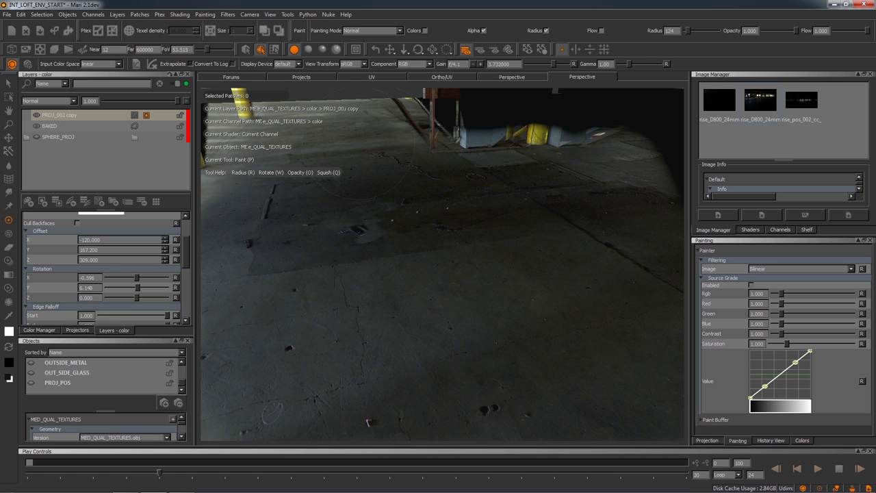
# Step: Duplicate the PROJ_002 copy layer and remove the layer mask from the duplicate
pyautogui.keyDown('alt'); pyautogui.moveTo(432, 235); pyautogui.dragTo(433, 301, button='middle'); pyautogui.keyUp('alt')
pyautogui.keyDown('alt'); pyautogui.moveTo(446, 274); pyautogui.dragTo(413, 282); pyautogui.keyUp('alt')
pyautogui.moveTo(402, 287)
pyautogui.keyDown('alt'); pyautogui.mouseDown(button='middle')
pyautogui.moveTo(319, 248)
pyautogui.moveTo(568, 261)
pyautogui.mouseUp(button='middle'); pyautogui.keyUp('alt')
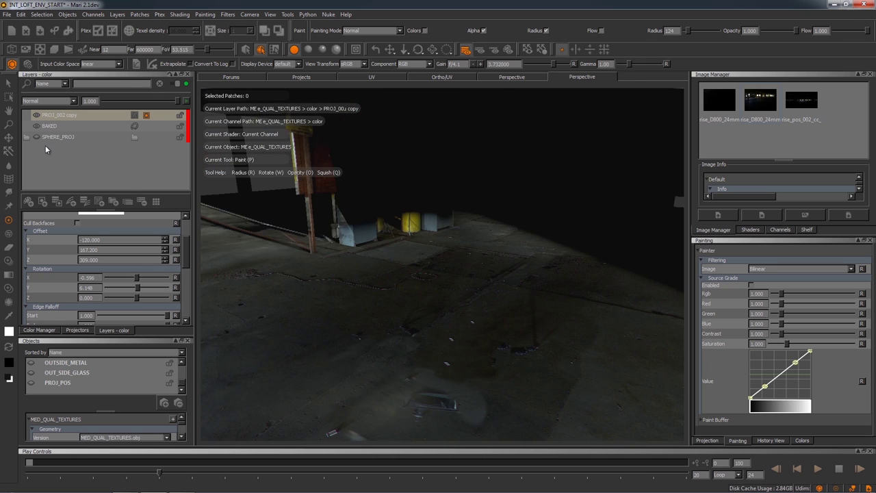
pyautogui.click(62, 117)
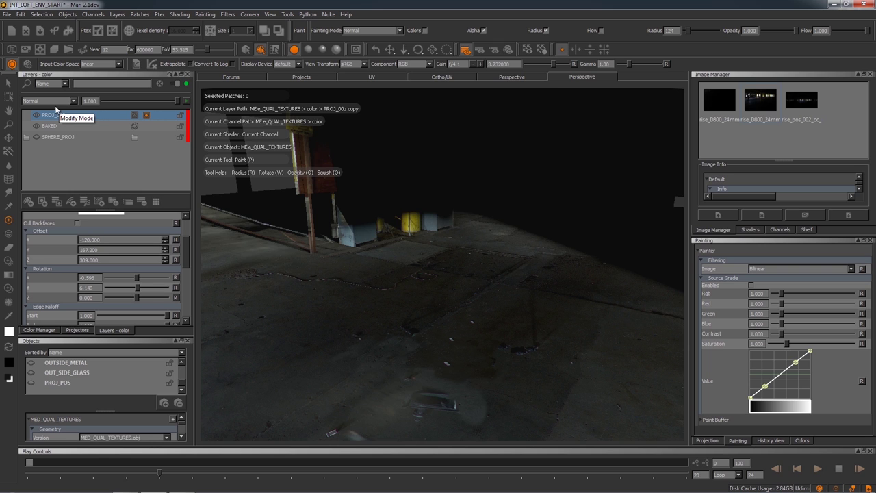
pyautogui.click(59, 113)
pyautogui.hotkey('ctrl', 'd')
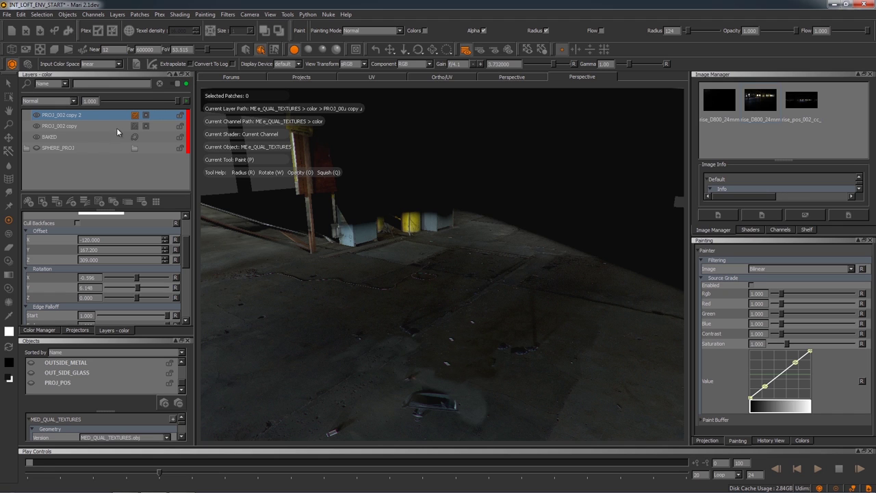
pyautogui.rightClick(74, 116)
pyautogui.moveTo(120, 251)
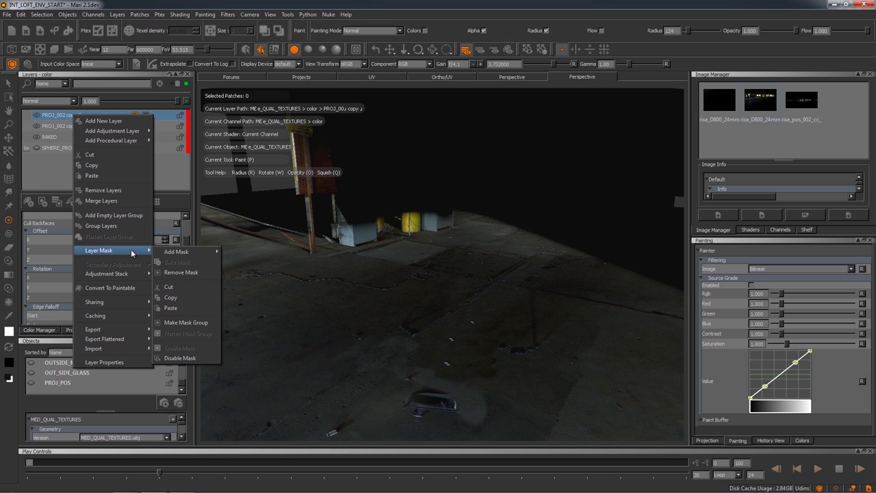
pyautogui.click(186, 276)
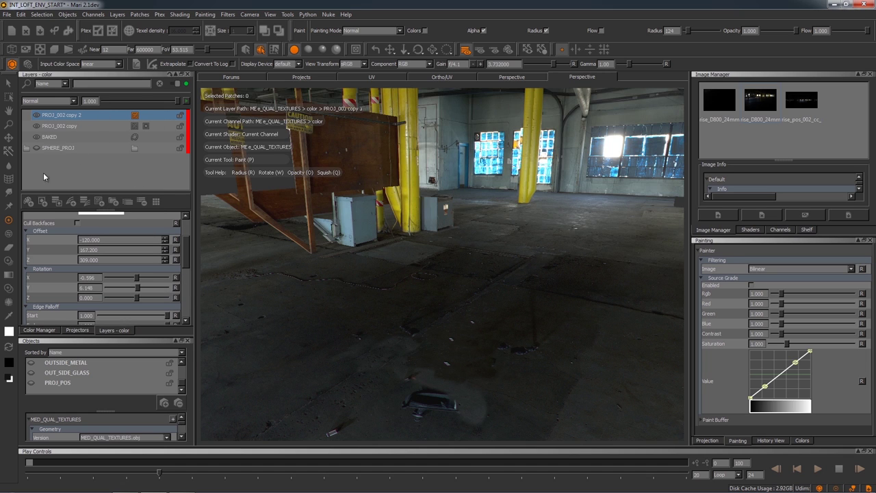
# Step: Set the X offset of the PROJ_002 copy 2 spherical projection to 60
pyautogui.click(94, 260)
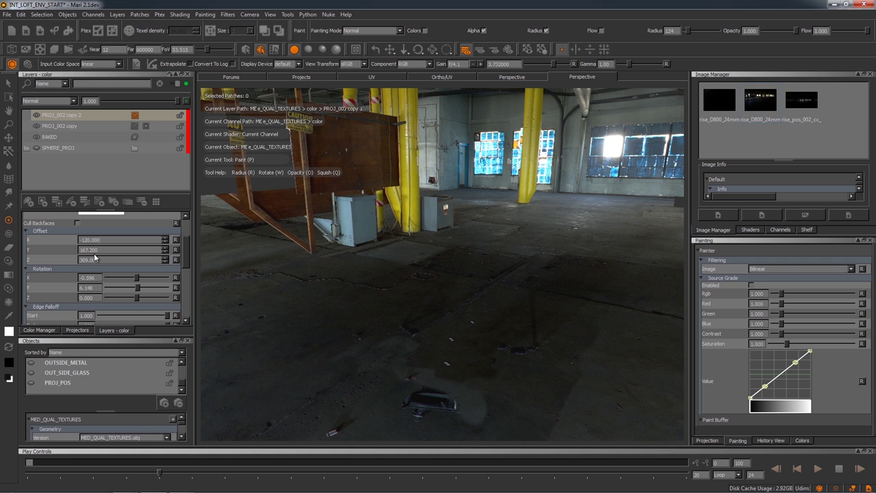
pyautogui.scroll(17, 96, 240)
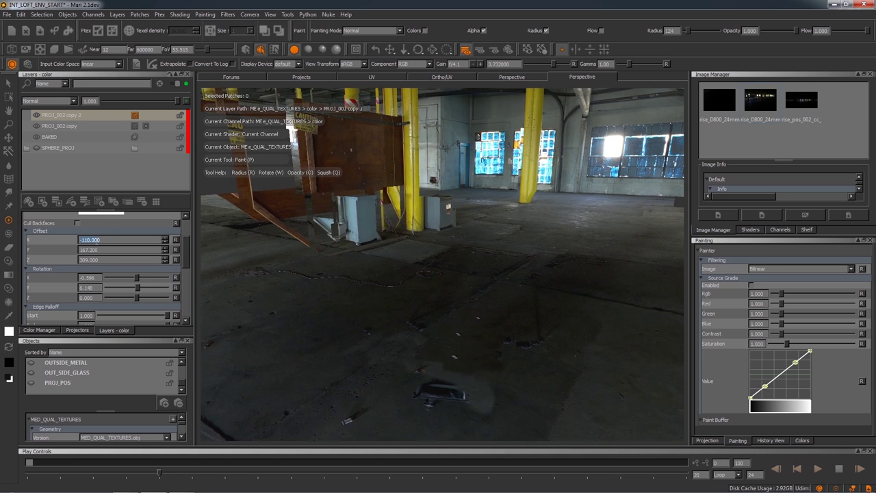
pyautogui.scroll(1, 96, 240)
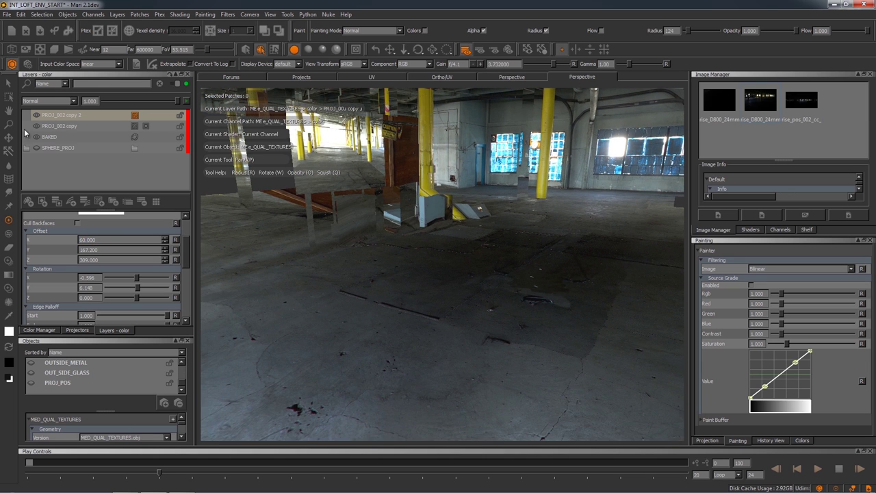
# Step: Add a Hide All mask to the PROJ_002 copy 2 layer
pyautogui.rightClick(66, 116)
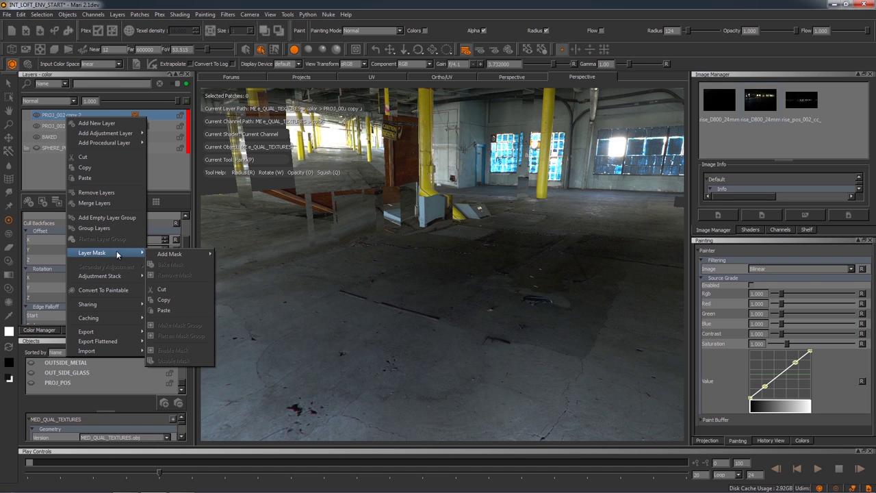
pyautogui.moveTo(173, 254)
pyautogui.click(234, 266)
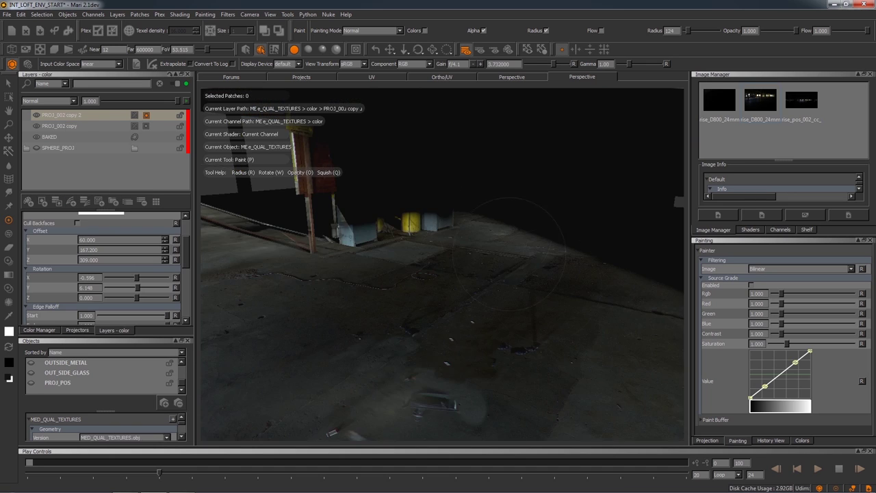
# Step: Reveal PROJ_002 copy 2 on the floor by painting its mask white, and hide parts again by painting with black
pyautogui.keyDown('alt'); pyautogui.moveTo(516, 267); pyautogui.dragTo(397, 282, button='middle'); pyautogui.keyUp('alt')
pyautogui.moveTo(526, 270)
pyautogui.mouseDown()
pyautogui.moveTo(487, 264)
pyautogui.moveTo(467, 248)
pyautogui.mouseUp()
pyautogui.moveTo(558, 300)
pyautogui.mouseDown()
pyautogui.moveTo(594, 276)
pyautogui.moveTo(505, 238)
pyautogui.moveTo(711, 351)
pyautogui.moveTo(402, 243)
pyautogui.moveTo(409, 216)
pyautogui.mouseUp()
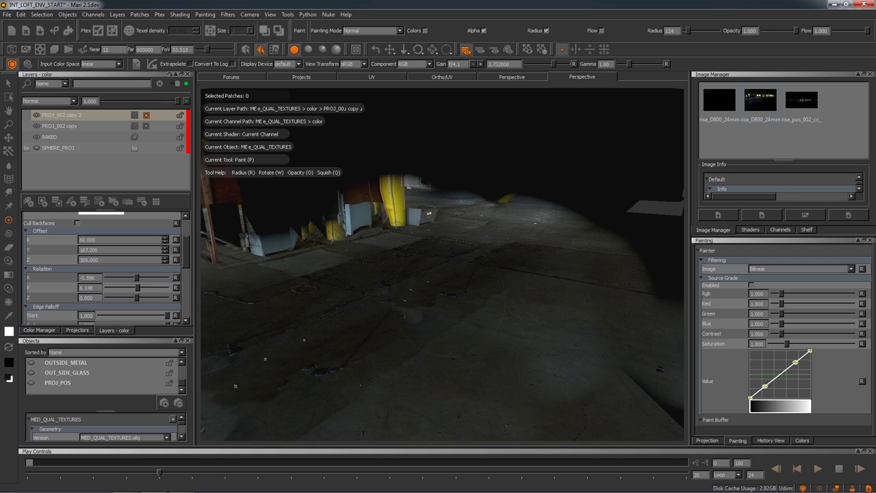
pyautogui.press('x')
pyautogui.moveTo(426, 289)
pyautogui.mouseDown()
pyautogui.moveTo(434, 313)
pyautogui.moveTo(630, 369)
pyautogui.moveTo(575, 329)
pyautogui.mouseUp()
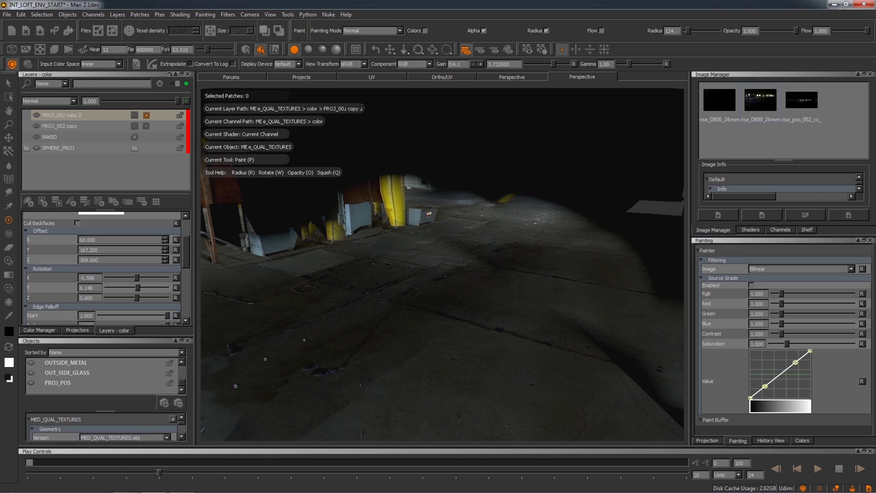
# Step: Select the PROJ_002 copy layer and look over its layer mask options
pyautogui.click(67, 126)
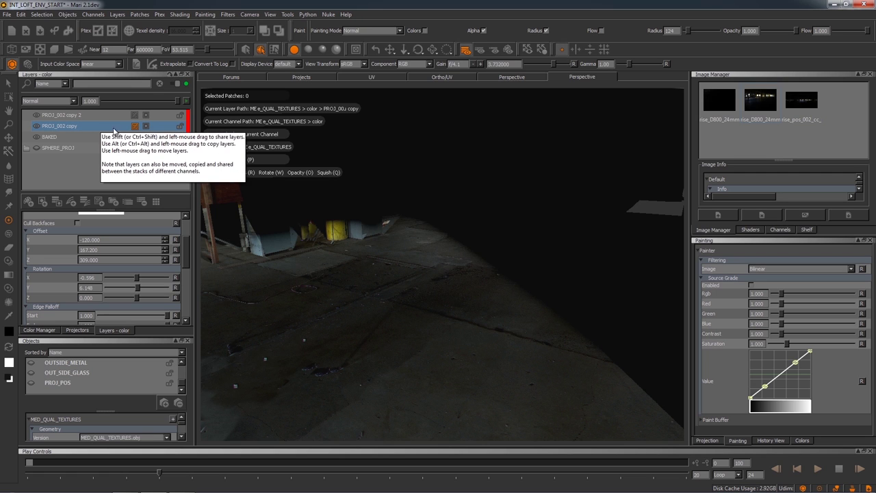
pyautogui.rightClick(73, 125)
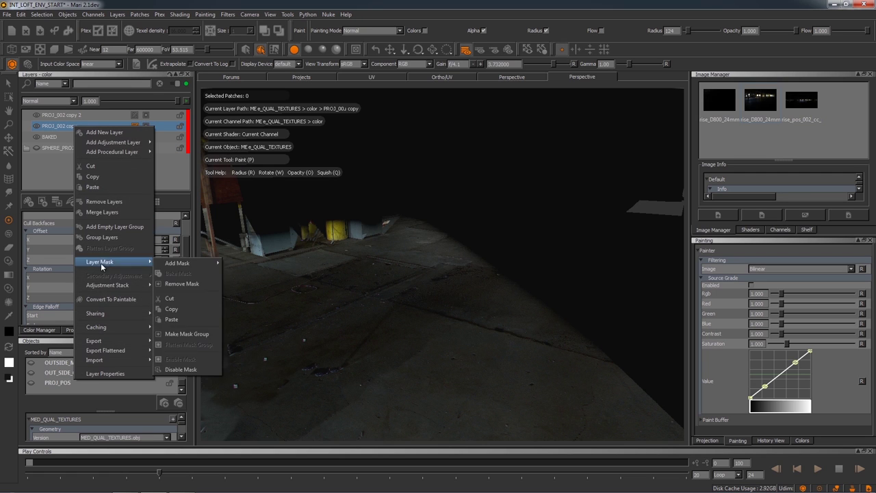
pyautogui.click(213, 4)
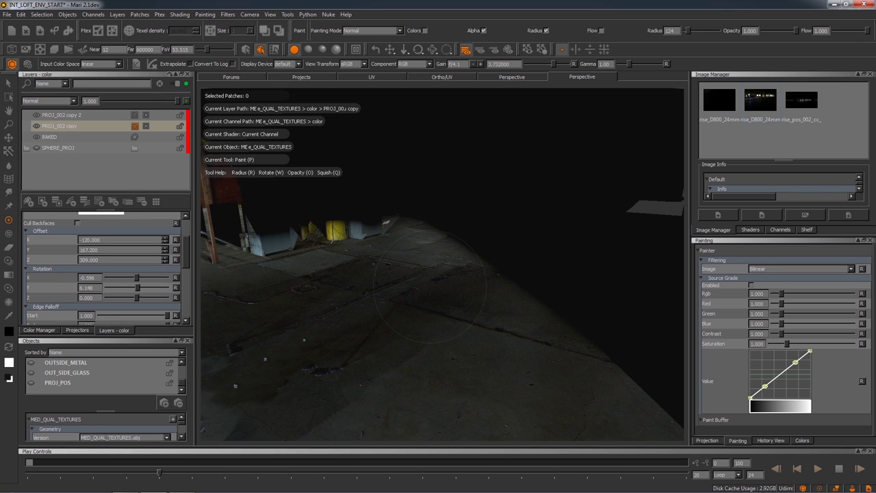
# Step: Close the current project and open the INT_LOFT_ENV_001 project
pyautogui.click(6, 14)
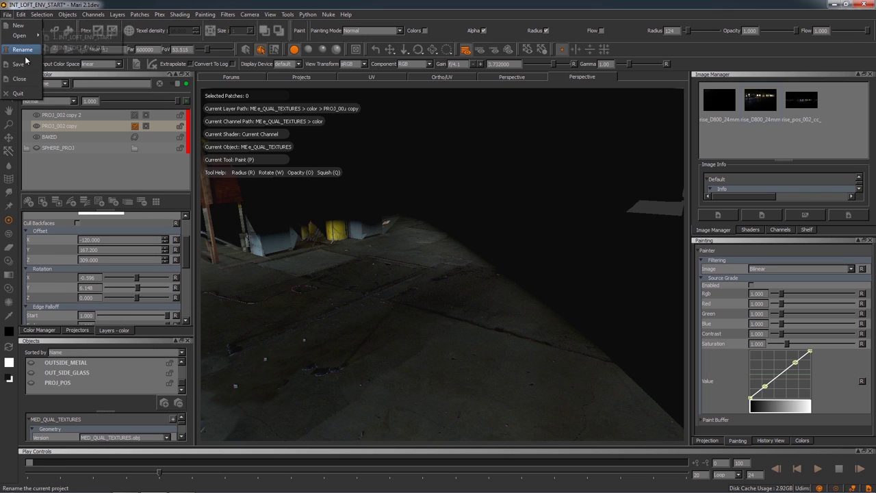
pyautogui.click(22, 80)
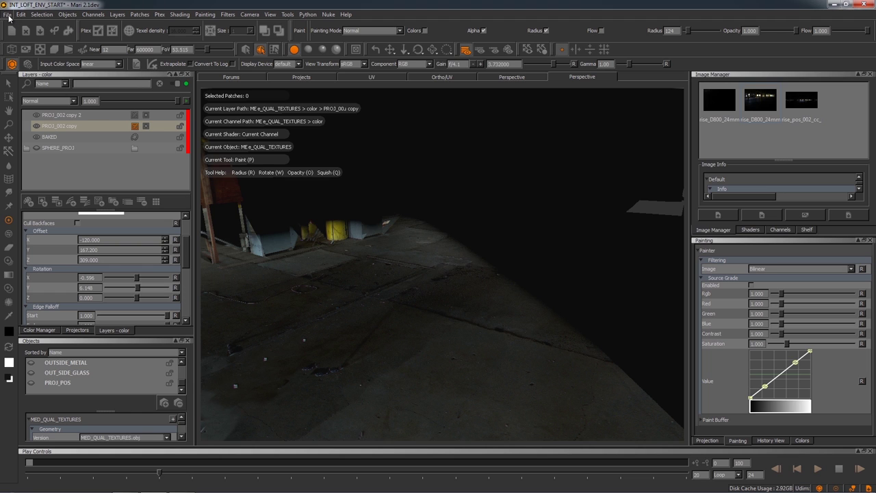
pyautogui.click(438, 260)
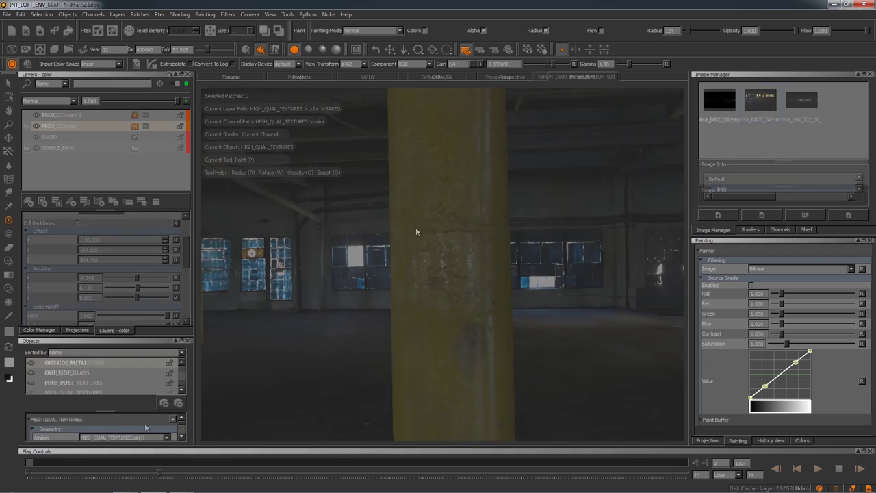
# Step: Scrub the shot camera's animation to frame 554 at the window and lower the viewport gain to f/126 (0.004)
pyautogui.moveTo(26, 477); pyautogui.dragTo(35, 481)
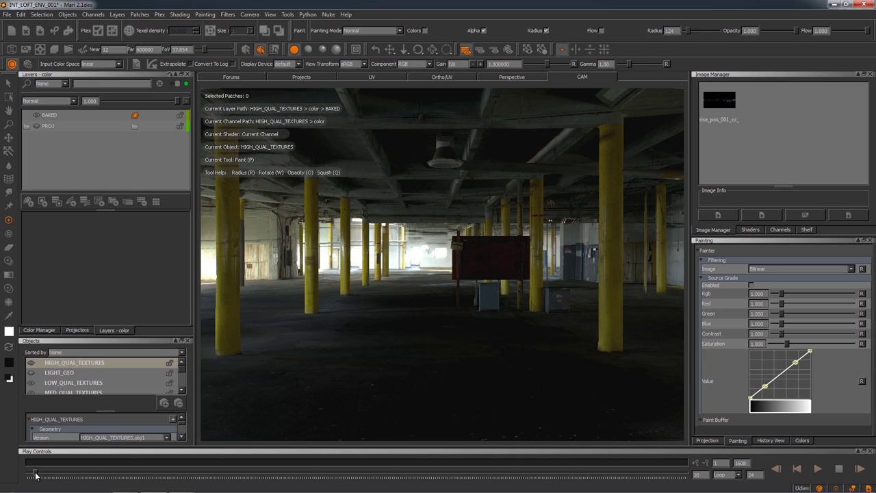
pyautogui.moveTo(36, 474); pyautogui.dragTo(249, 438)
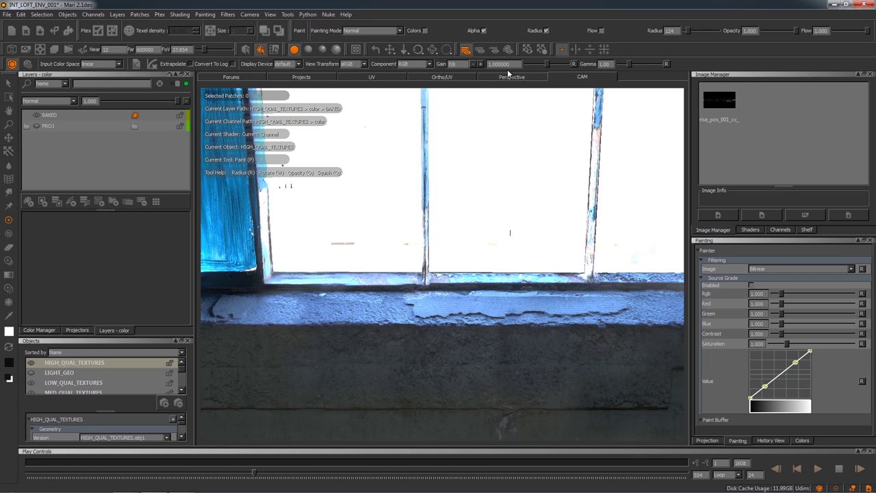
pyautogui.moveTo(547, 63); pyautogui.dragTo(523, 66)
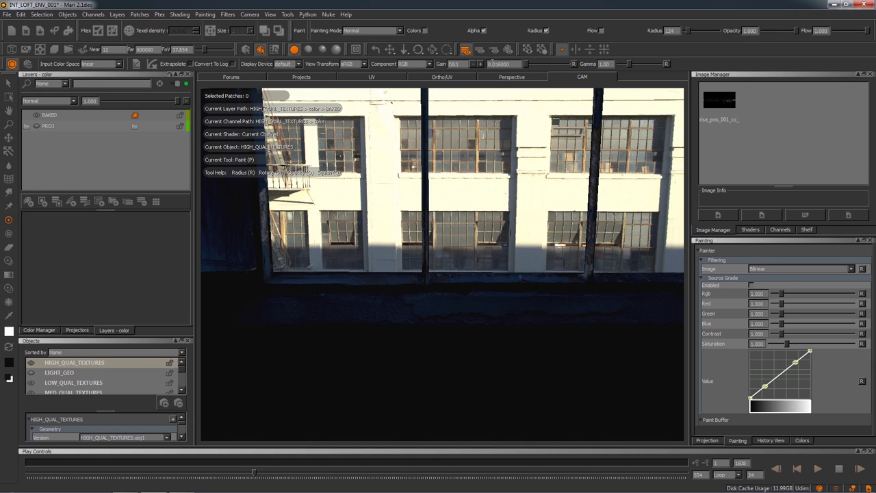
pyautogui.click(473, 63)
pyautogui.click(473, 64)
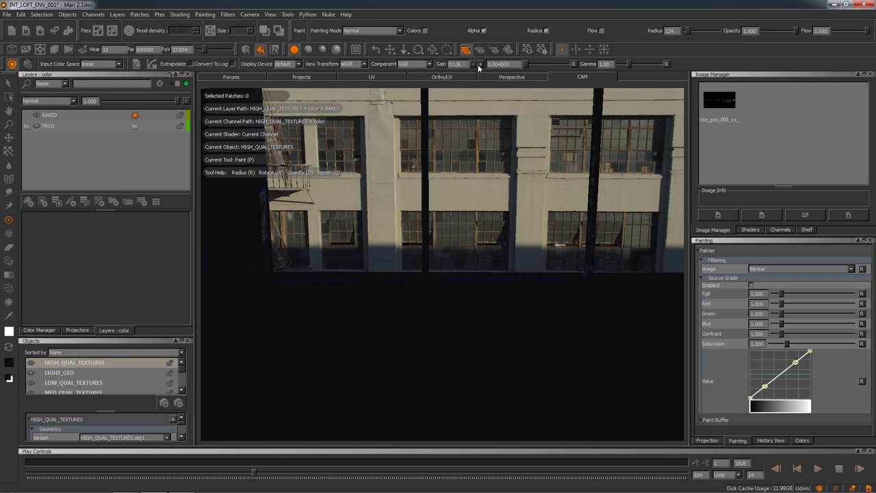